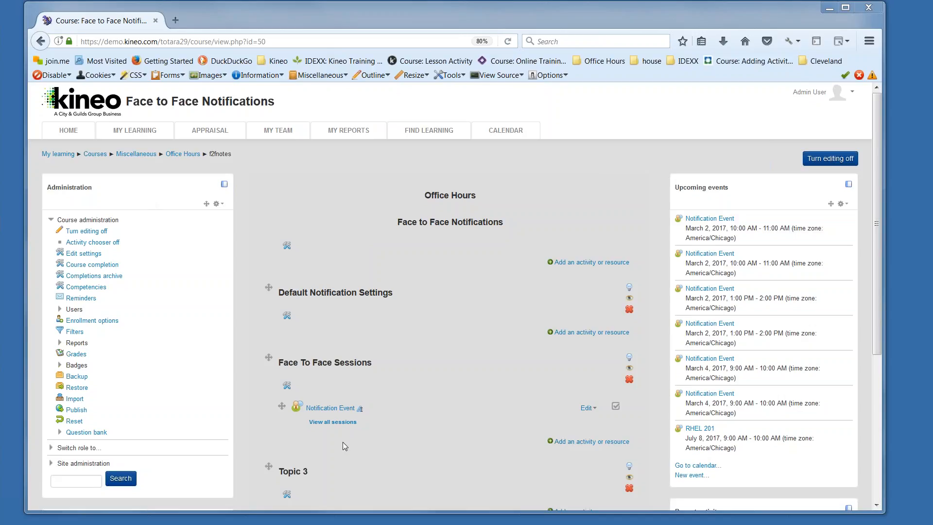
Step: Open all sessions of the Notification Event and start a new session with a duration of 1 hour
{"action": "left_click", "coordinate": [340, 422]}
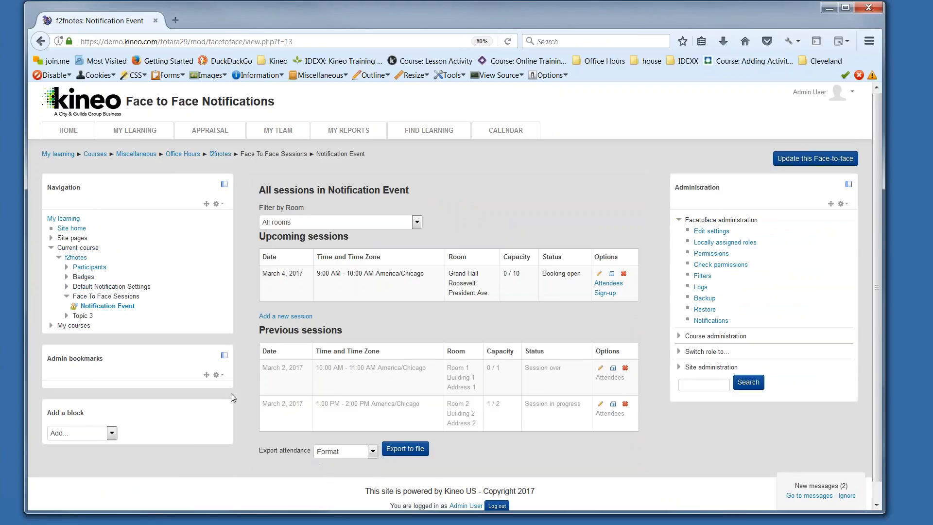
{"action": "left_click", "coordinate": [289, 316]}
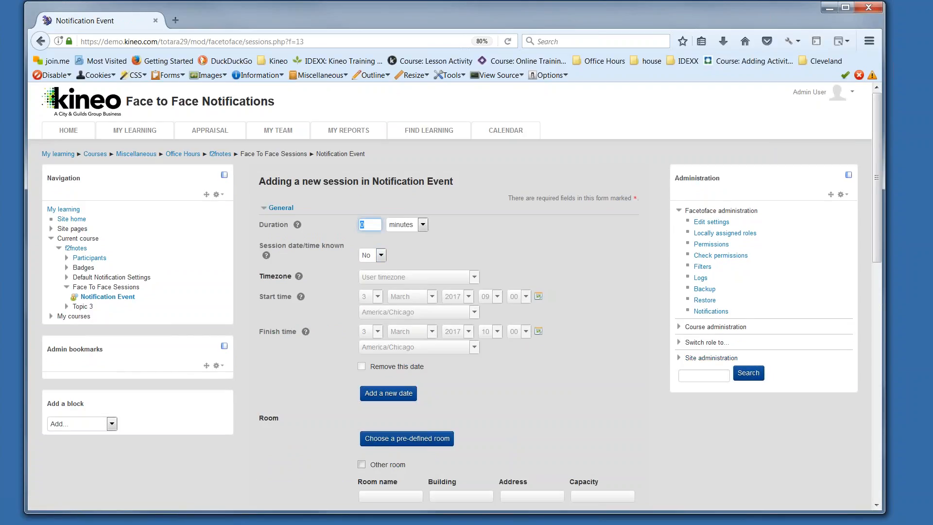
{"action": "type", "text": "1"}
{"action": "left_click", "coordinate": [406, 225]}
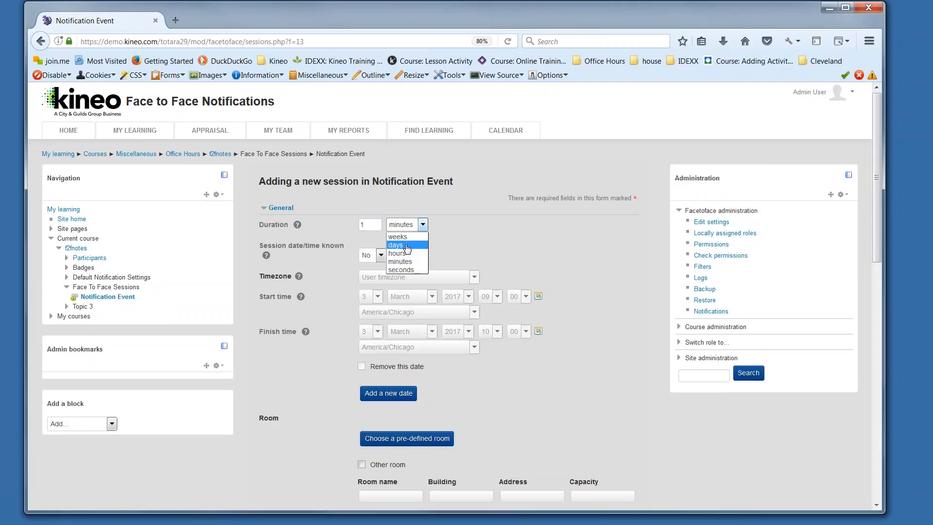
{"action": "left_click", "coordinate": [407, 253]}
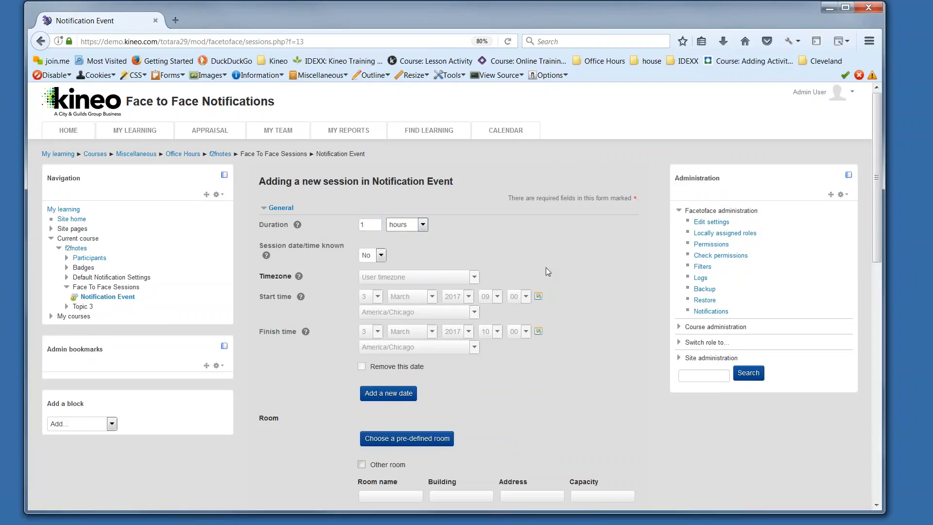
Step: Mark the session date and time as known and set the session date to 5 March 2017
{"action": "left_click", "coordinate": [378, 256]}
{"action": "left_click", "coordinate": [379, 275]}
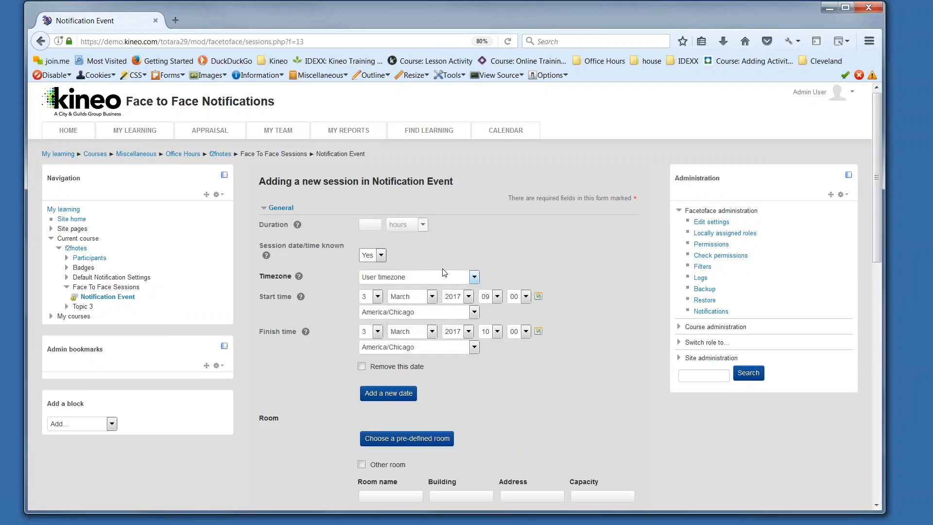
{"action": "left_click", "coordinate": [378, 296]}
{"action": "left_click", "coordinate": [370, 345]}
Step: Define a custom other room named Grand Ballroom in the Roosevelt building and enter its street address
{"action": "scroll", "coordinate": [535, 371], "scroll_direction": "down", "scroll_amount": 3}
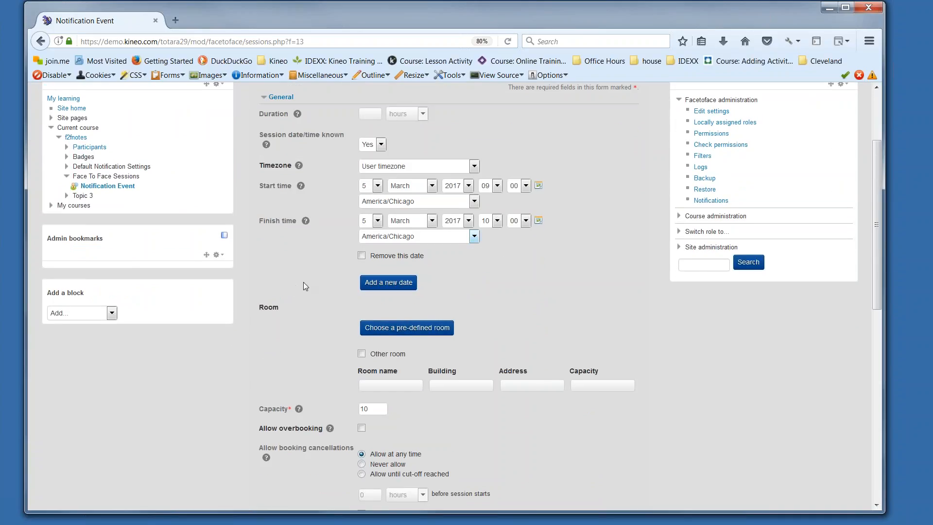
{"action": "left_click", "coordinate": [361, 353]}
{"action": "left_click", "coordinate": [375, 385]}
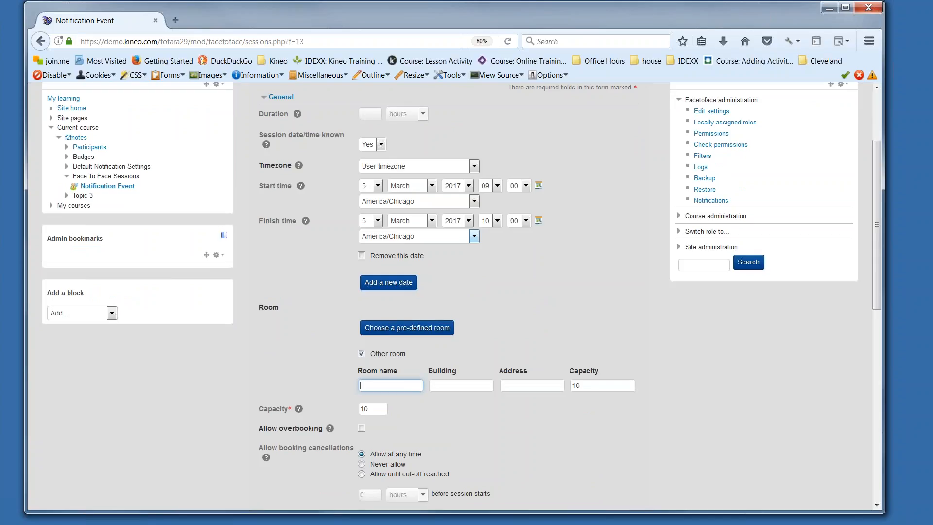
{"action": "type", "text": "Grand Ballroom"}
{"action": "key", "text": "Tab"}
{"action": "type", "text": "Roosevelt"}
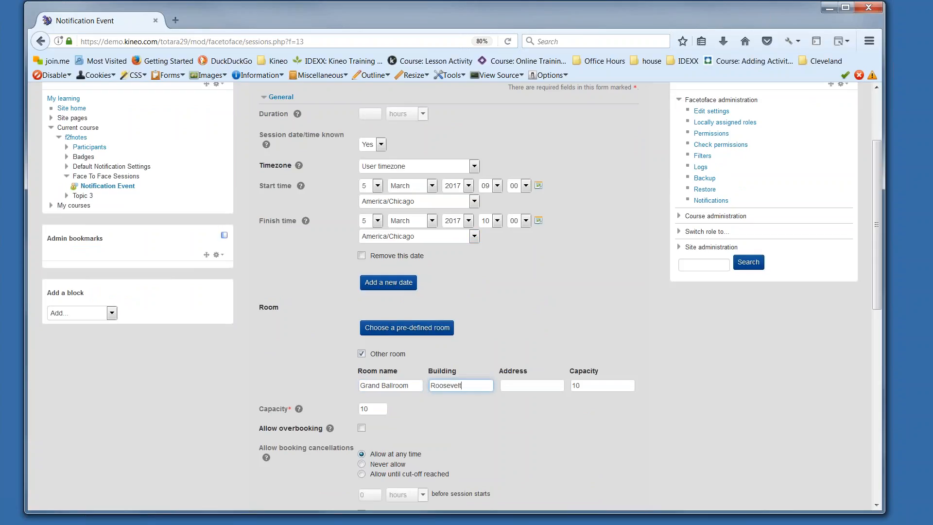
{"action": "key", "text": "Tab"}
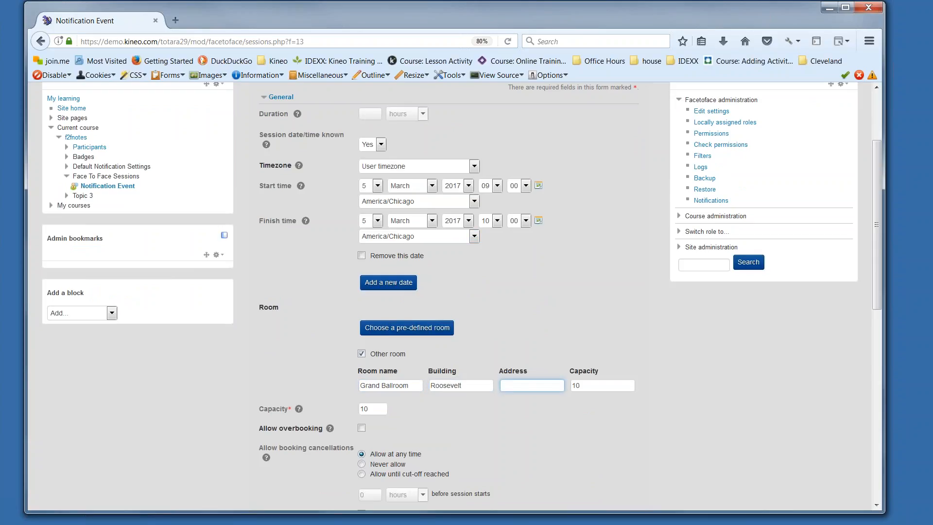
{"action": "type", "text": "President Ave"}
{"action": "left_click", "coordinate": [535, 425]}
Step: Allow overbooking for the session and enable a minimum capacity of 6
{"action": "scroll", "coordinate": [535, 425], "scroll_direction": "down", "scroll_amount": 2}
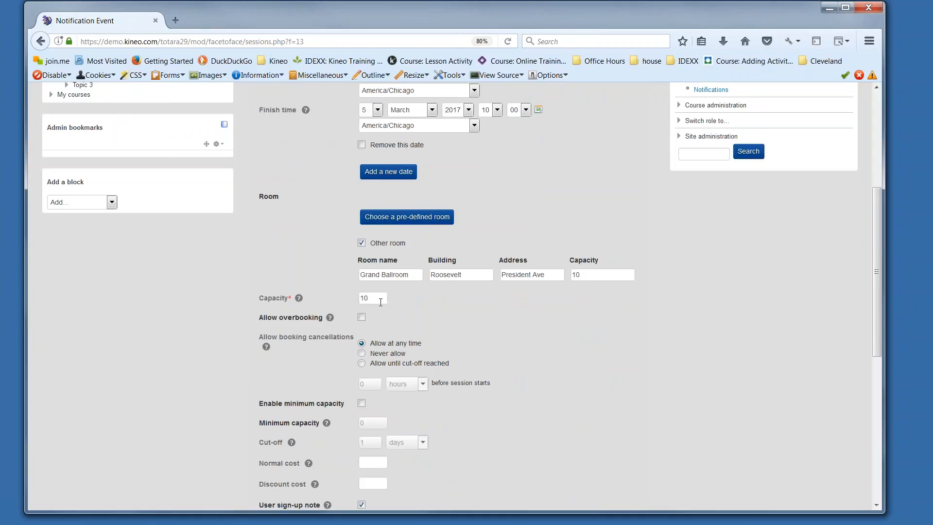
{"action": "left_click", "coordinate": [361, 318]}
{"action": "scroll", "coordinate": [534, 343], "scroll_direction": "down", "scroll_amount": 2}
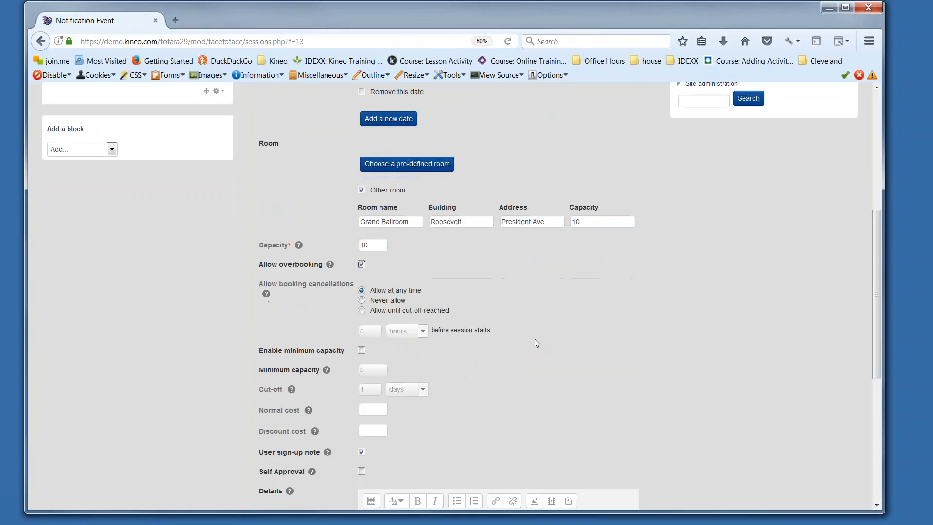
{"action": "left_click", "coordinate": [362, 348]}
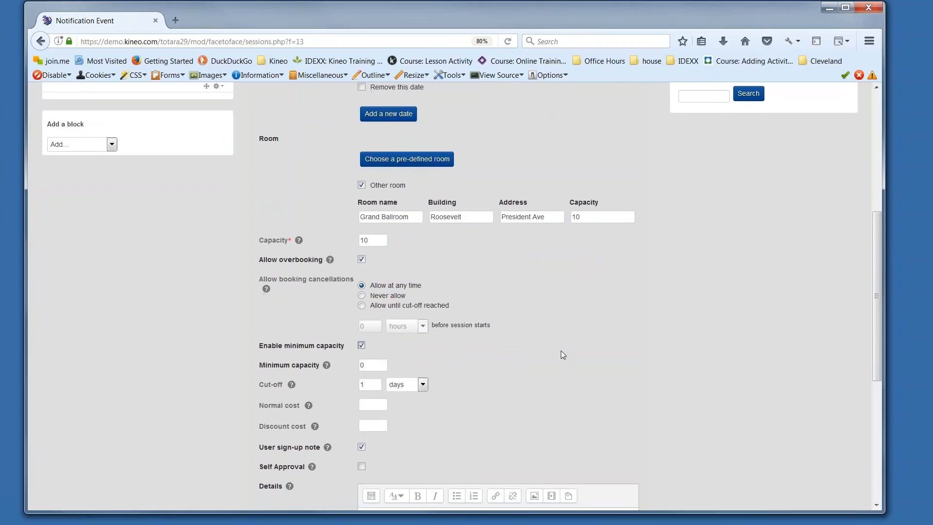
{"action": "scroll", "coordinate": [560, 351], "scroll_direction": "down", "scroll_amount": 2}
{"action": "double_click", "coordinate": [358, 312]}
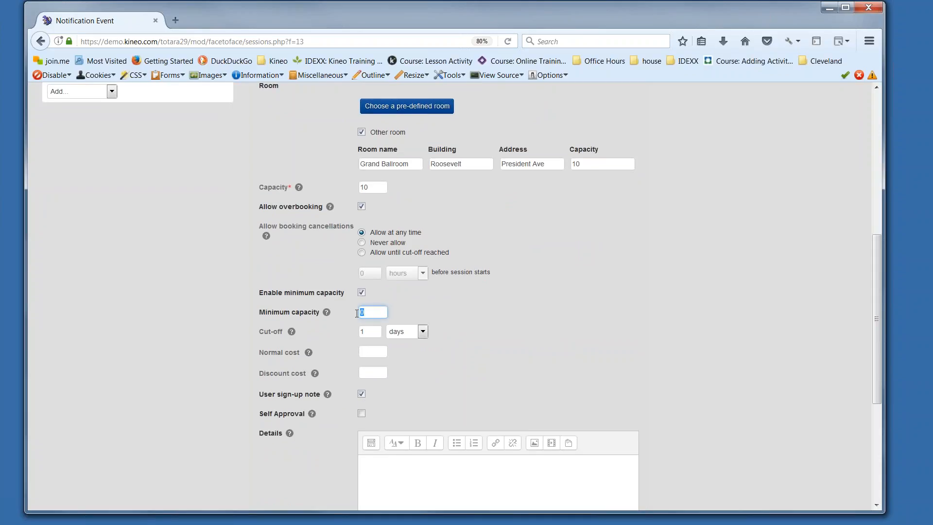
{"action": "type", "text": "6"}
Step: Save the new session in the Notification Event
{"action": "scroll", "coordinate": [532, 318], "scroll_direction": "down", "scroll_amount": 5}
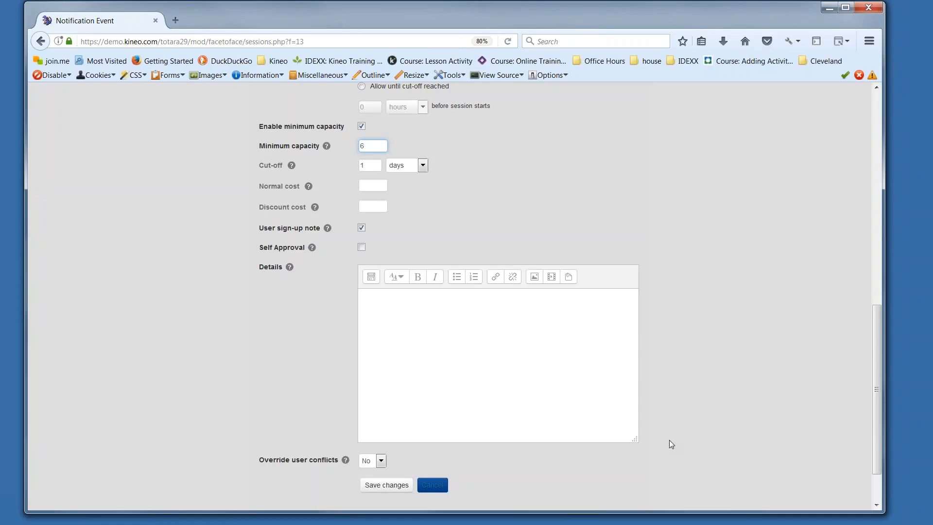
{"action": "scroll", "coordinate": [623, 444], "scroll_direction": "down", "scroll_amount": 2}
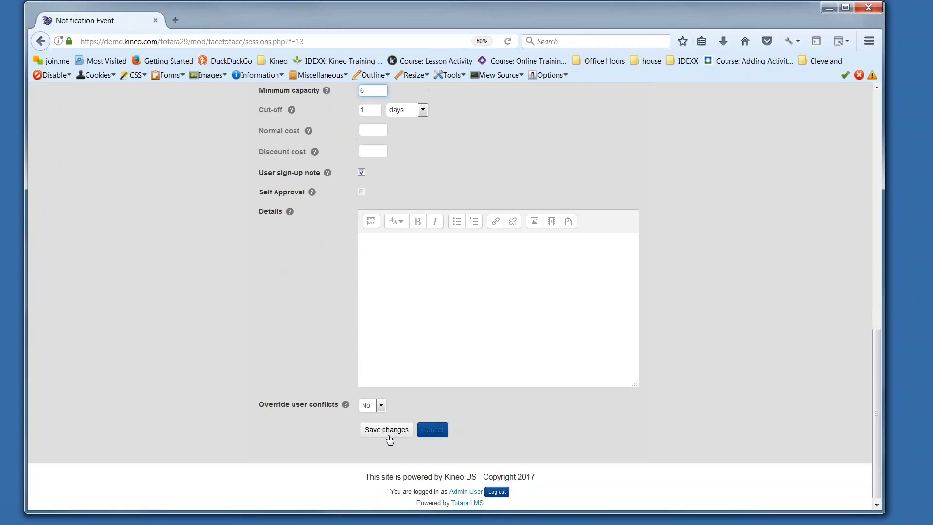
{"action": "left_click", "coordinate": [387, 431]}
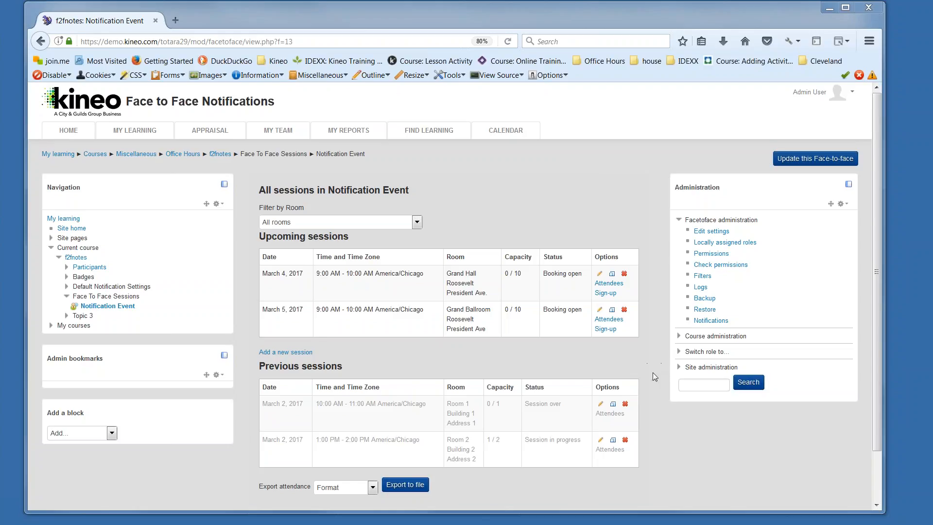
Step: Open the General Settings of the Face-to-face activity module in site administration
{"action": "left_click", "coordinate": [707, 373]}
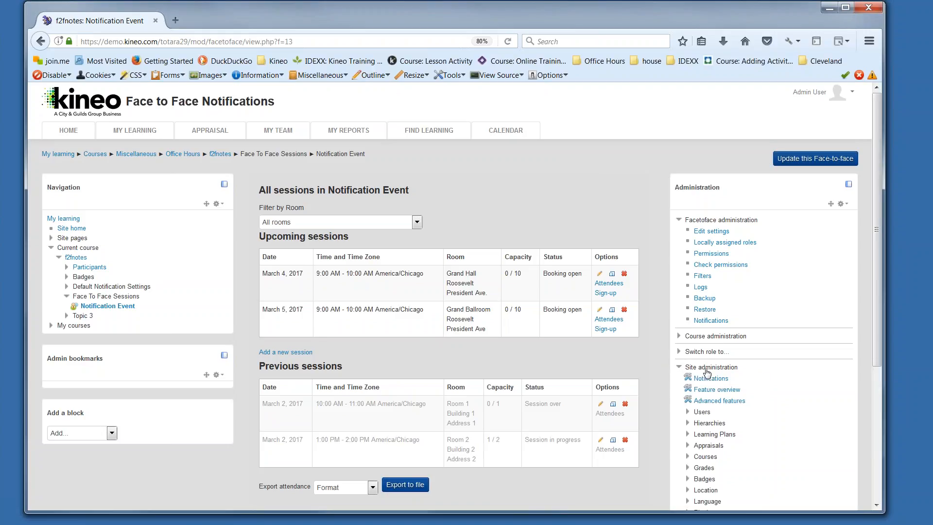
{"action": "scroll", "coordinate": [706, 373], "scroll_direction": "down", "scroll_amount": 3}
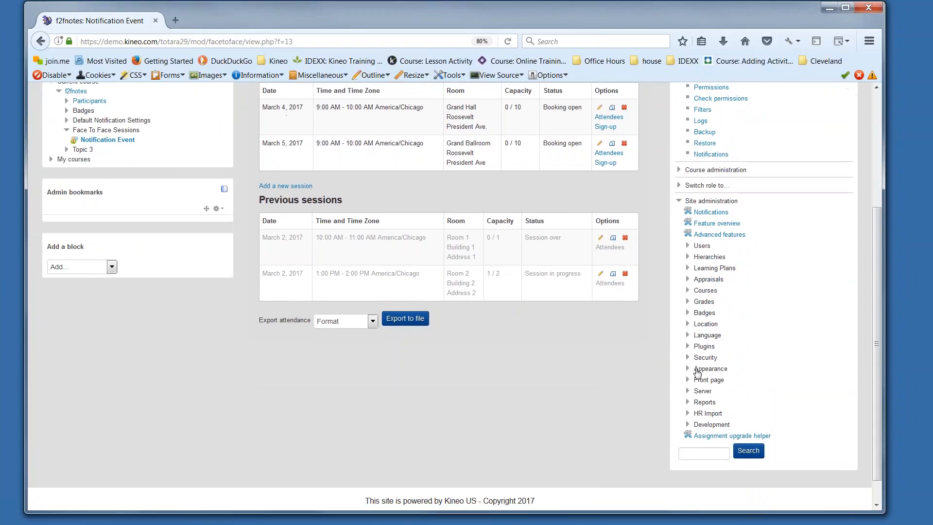
{"action": "left_click", "coordinate": [704, 346]}
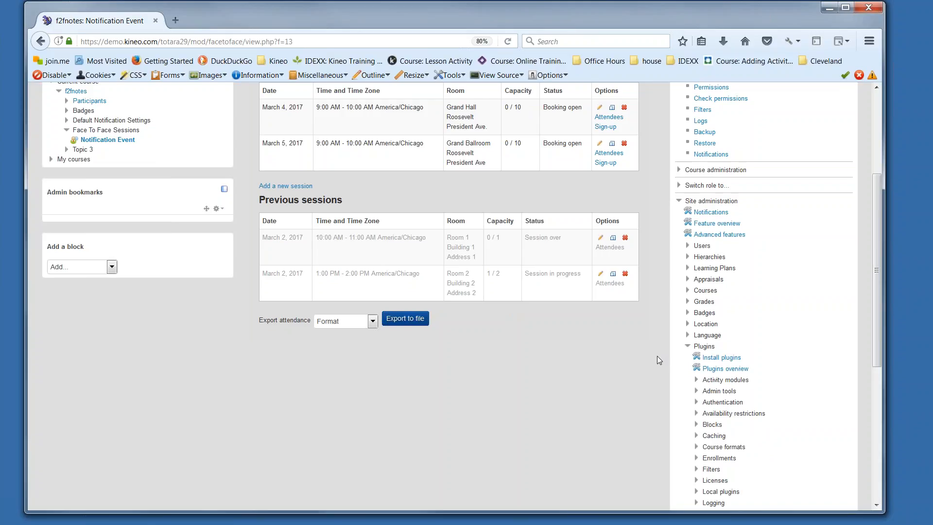
{"action": "left_click", "coordinate": [724, 380]}
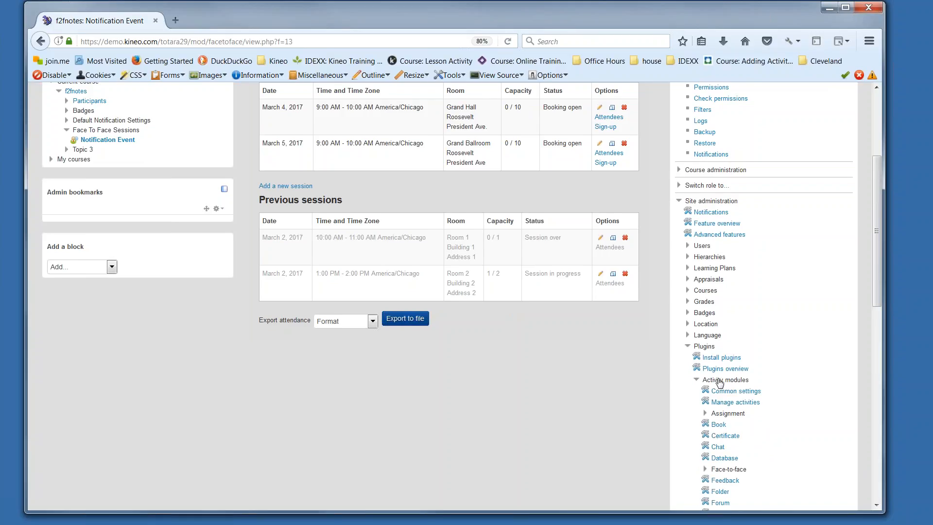
{"action": "scroll", "coordinate": [721, 383], "scroll_direction": "down", "scroll_amount": 3}
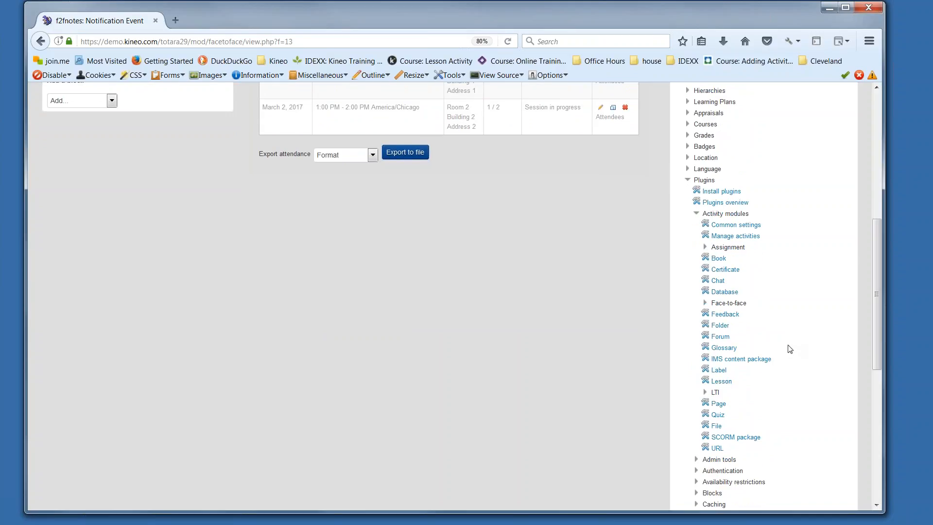
{"action": "left_click", "coordinate": [719, 305]}
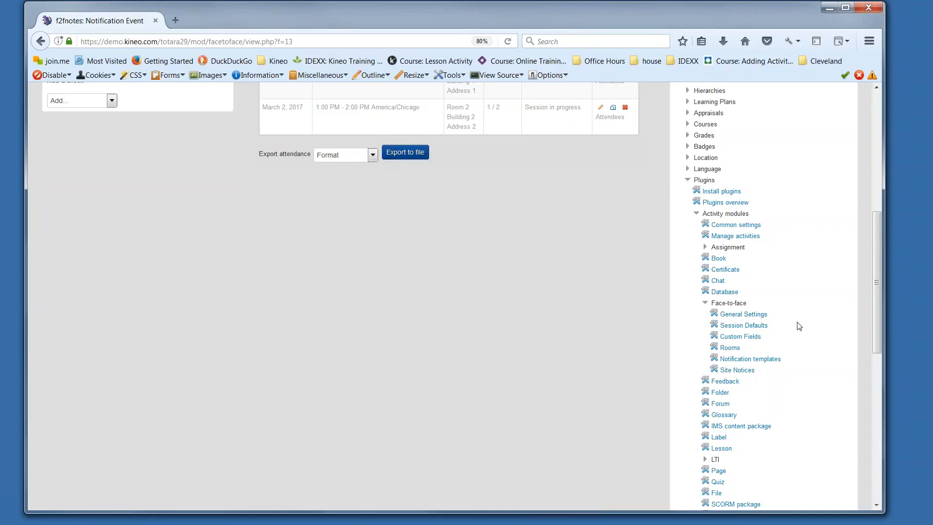
{"action": "scroll", "coordinate": [799, 326], "scroll_direction": "up", "scroll_amount": 3}
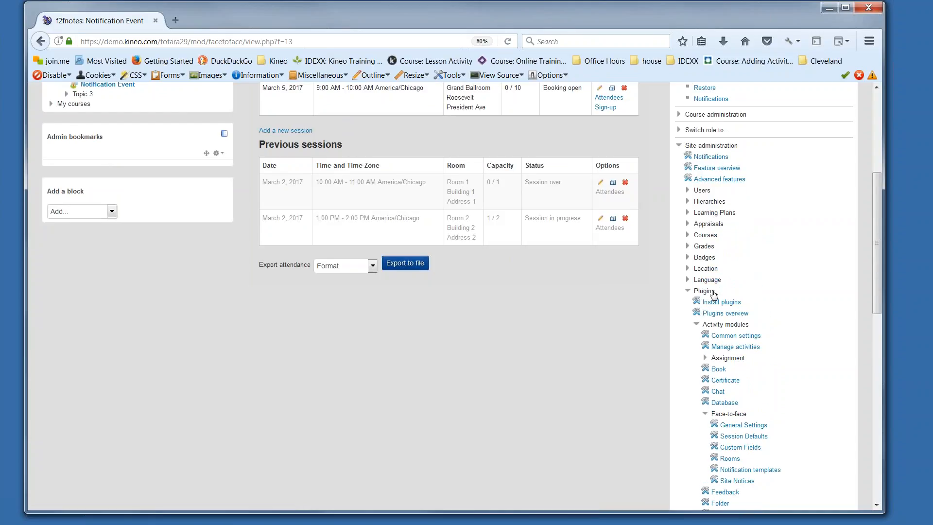
{"action": "scroll", "coordinate": [743, 299], "scroll_direction": "down", "scroll_amount": 2}
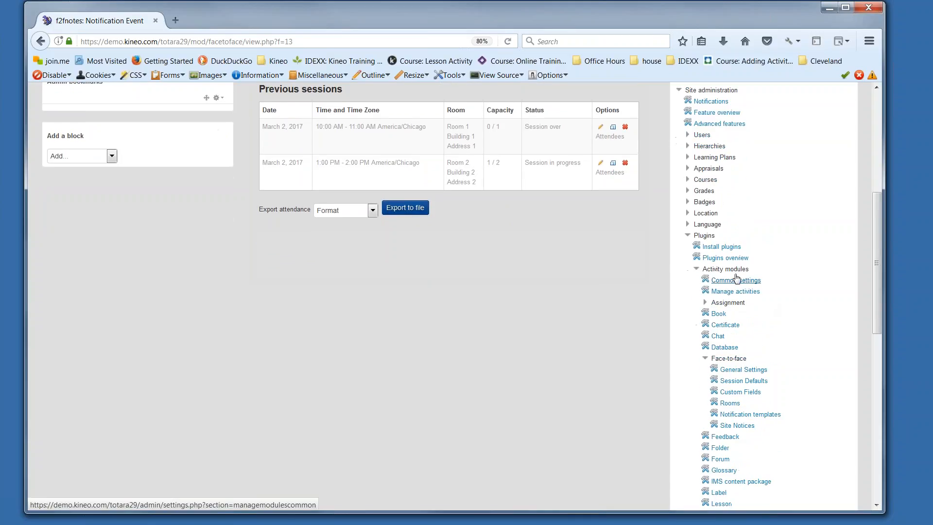
{"action": "left_click", "coordinate": [735, 371]}
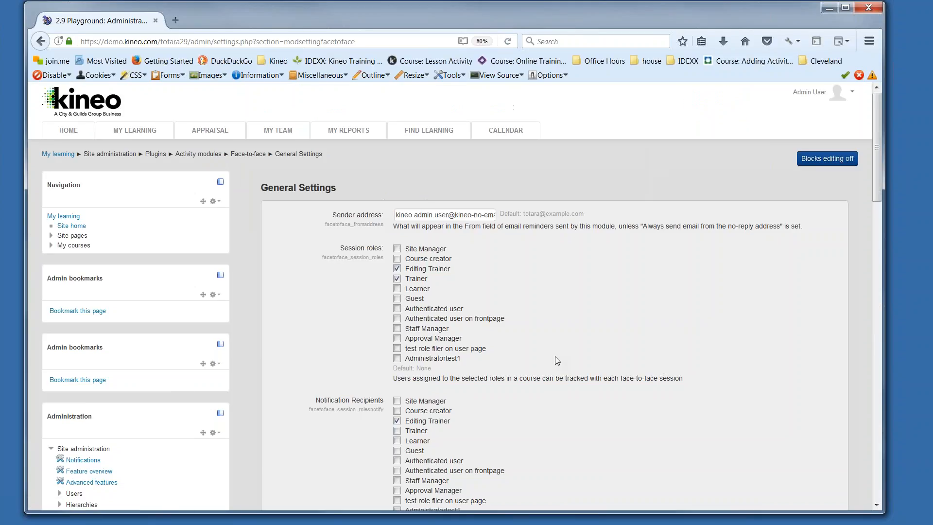
Step: Examine the Face-to-face general settings, especially session roles, notification recipients and the option to disable activity notifications
{"action": "scroll", "coordinate": [555, 356], "scroll_direction": "down", "scroll_amount": 2}
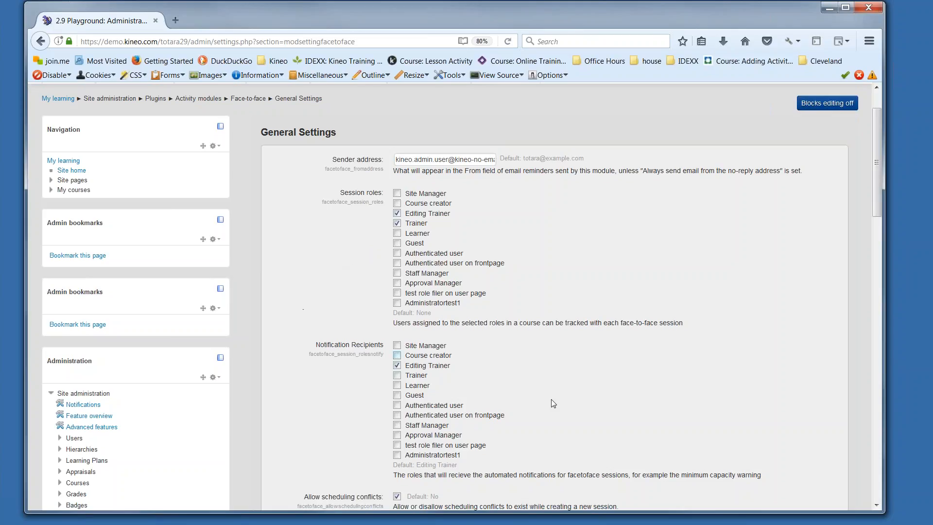
{"action": "scroll", "coordinate": [596, 403], "scroll_direction": "down", "scroll_amount": 4}
{"action": "scroll", "coordinate": [372, 274], "scroll_direction": "down", "scroll_amount": 2}
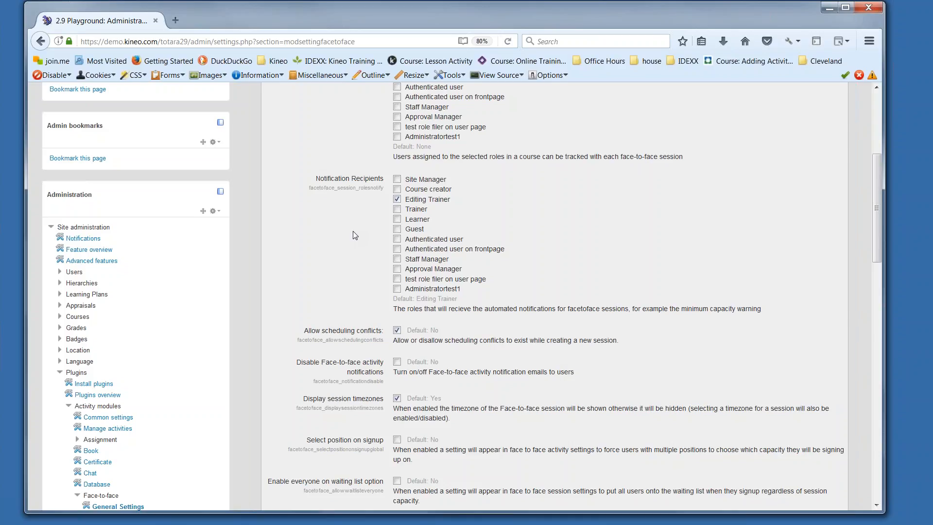
{"action": "scroll", "coordinate": [352, 208], "scroll_direction": "up", "scroll_amount": 1}
{"action": "scroll", "coordinate": [353, 212], "scroll_direction": "up", "scroll_amount": 3}
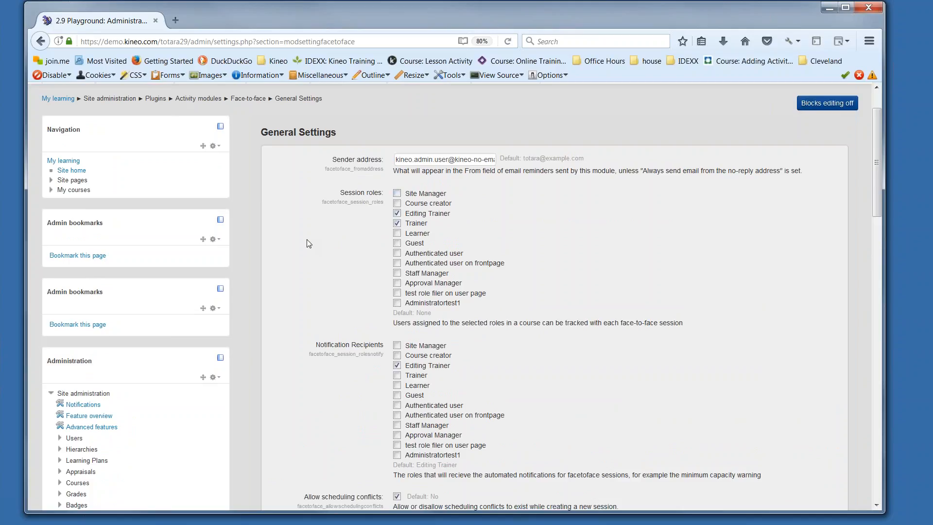
{"action": "scroll", "coordinate": [307, 240], "scroll_direction": "down", "scroll_amount": 3}
{"action": "scroll", "coordinate": [307, 240], "scroll_direction": "down", "scroll_amount": 2}
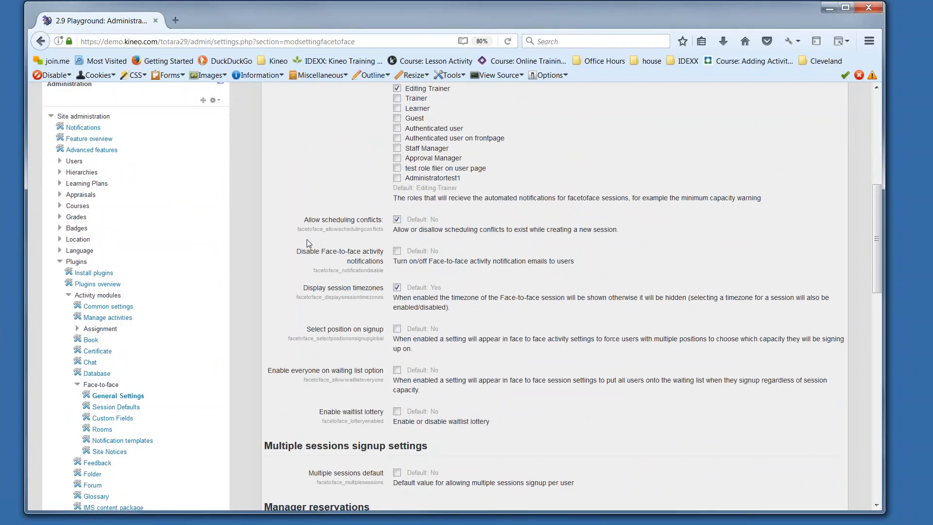
Step: Go to the Face-to-face notification templates and start adding a new template
{"action": "scroll", "coordinate": [307, 240], "scroll_direction": "down", "scroll_amount": 2}
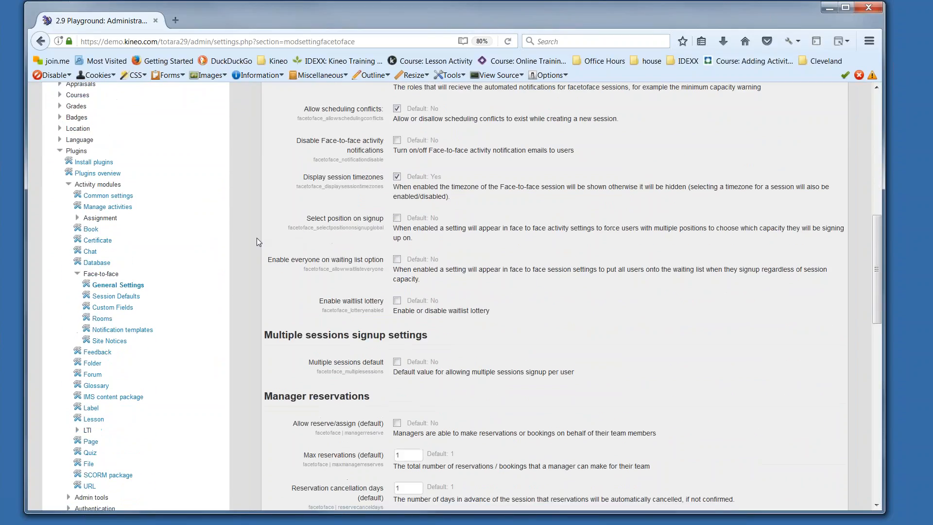
{"action": "left_click", "coordinate": [119, 332]}
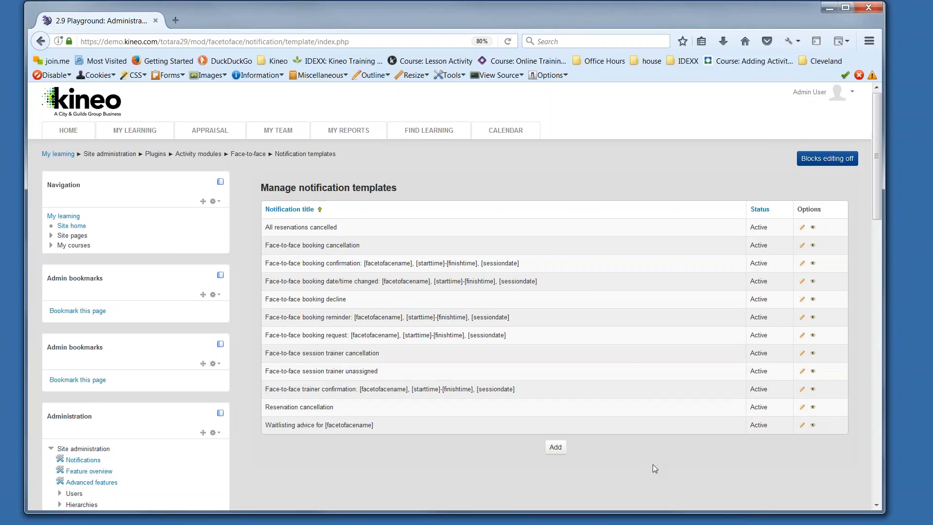
{"action": "left_click", "coordinate": [556, 452]}
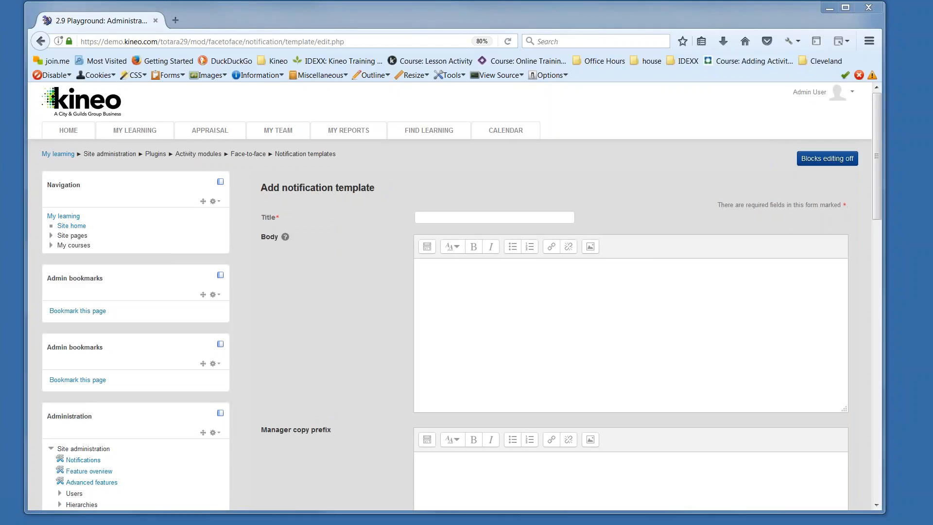
Step: Title the new notification template "Confirmation Form and ID required"
{"action": "left_click", "coordinate": [540, 217]}
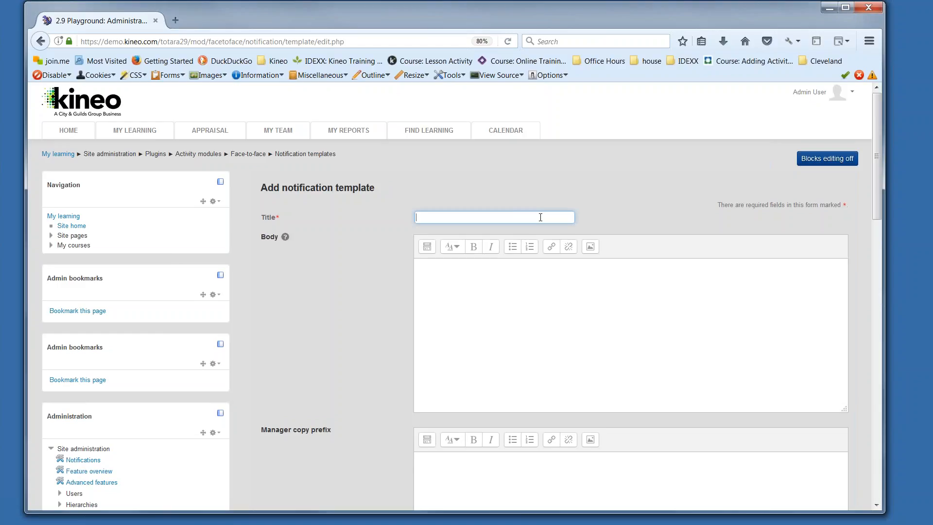
{"action": "type", "text": "Conformation Form and ID required"}
{"action": "left_click", "coordinate": [417, 265]}
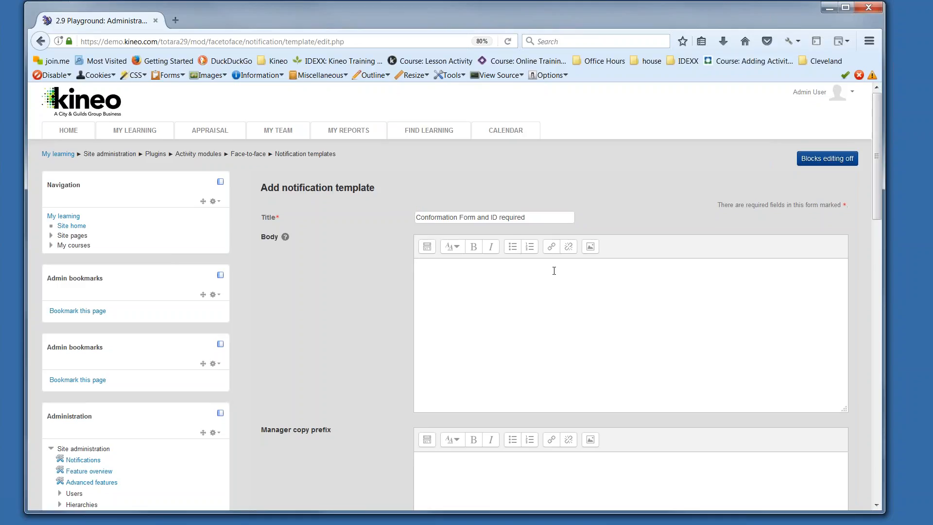
{"action": "left_click", "coordinate": [434, 217]}
{"action": "key", "text": "BackSpace"}
{"action": "type", "text": "irmat"}
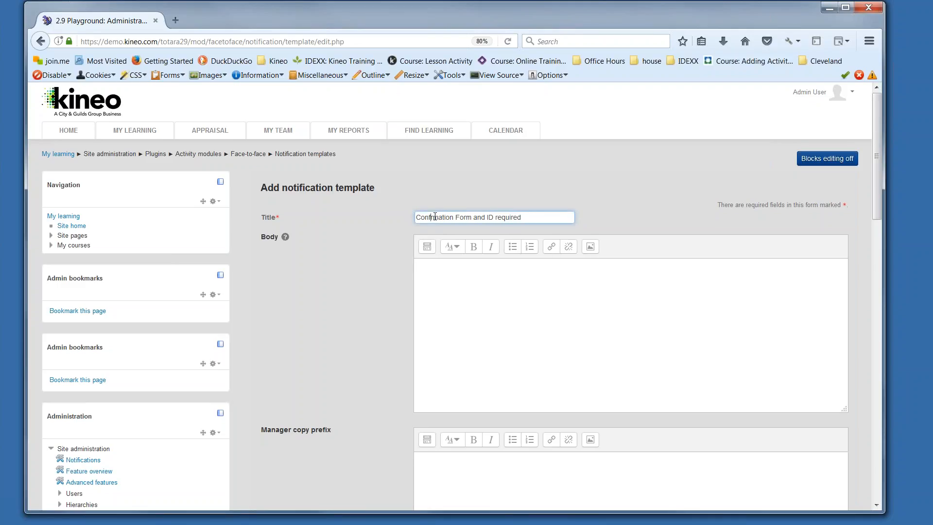
{"action": "type", "text": "i"}
Step: Correct the spelling of "Confirmation" in the template title and start the body with the greeting "Hello [firstname],"
{"action": "key", "text": "Tab"}
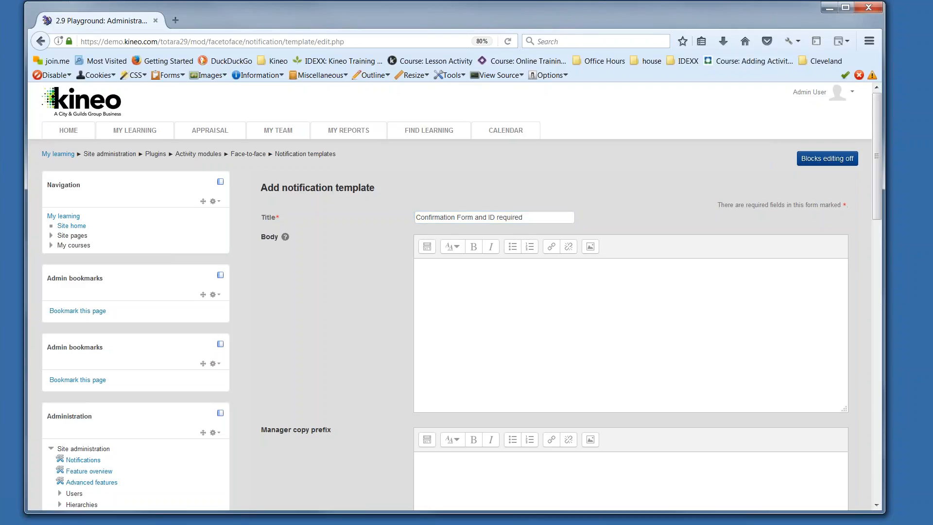
{"action": "type", "text": "Hello"}
{"action": "type", "text": " [firstname"}
{"action": "type", "text": "], "}
{"action": "type", "text": "We are looking"}
{"action": "type", "text": " for"}
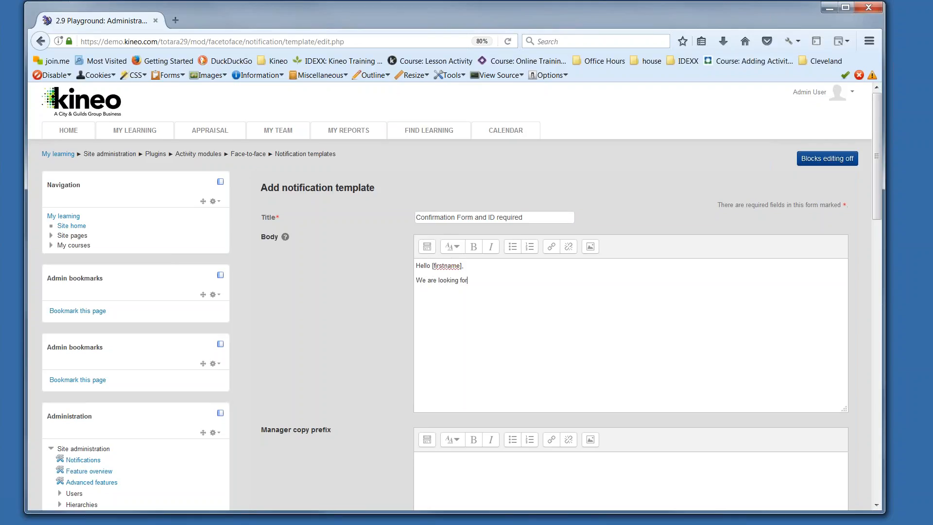
{"action": "type", "text": "ward to seeing you at the [facetofacename"}
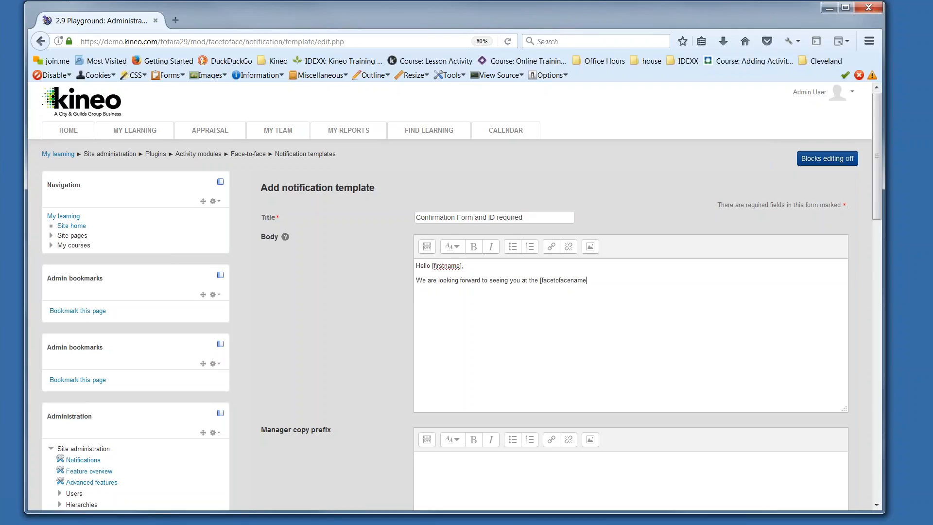
{"action": "type", "text": "] sesson."}
Step: Add "Please remember to bring your Confrmation form along with ID" to the body and correct "sesson" to "session"
{"action": "type", "text": "Please remomber to bring you"}
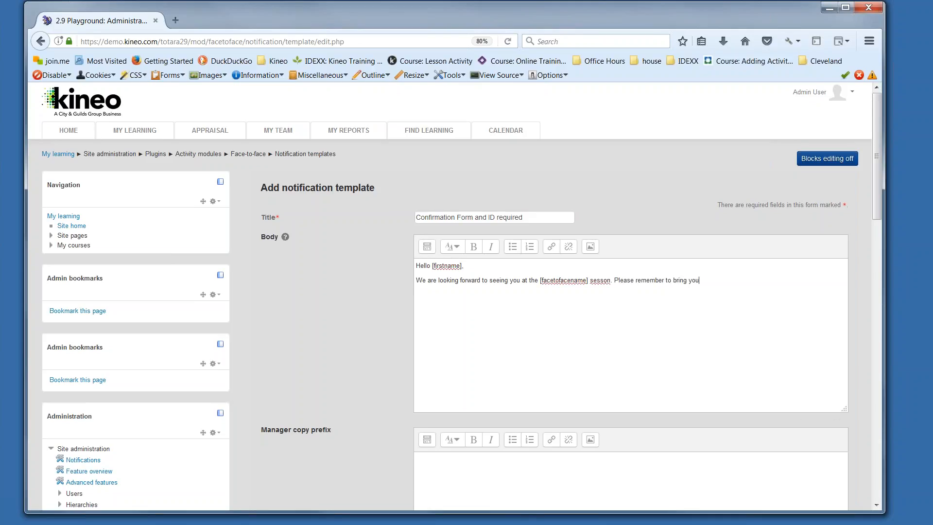
{"action": "type", "text": "r Confr"}
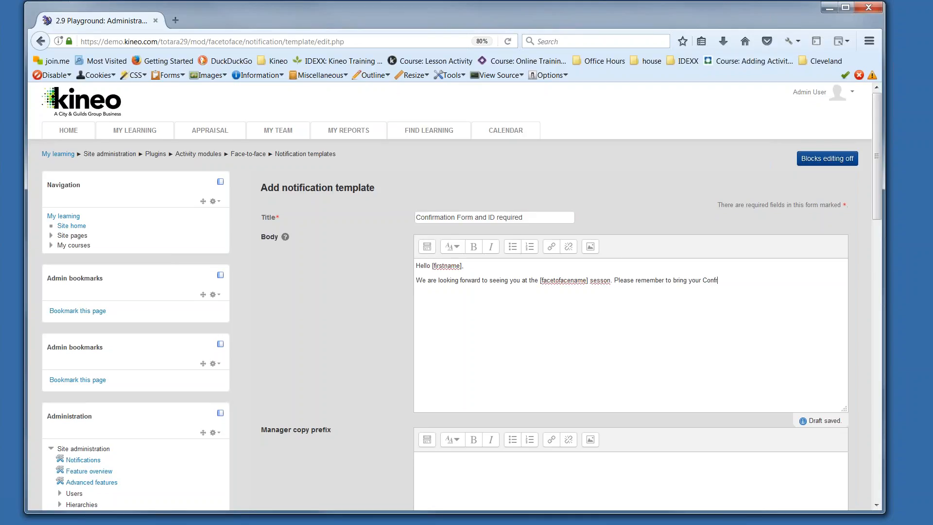
{"action": "type", "text": "mation form along with ID"}
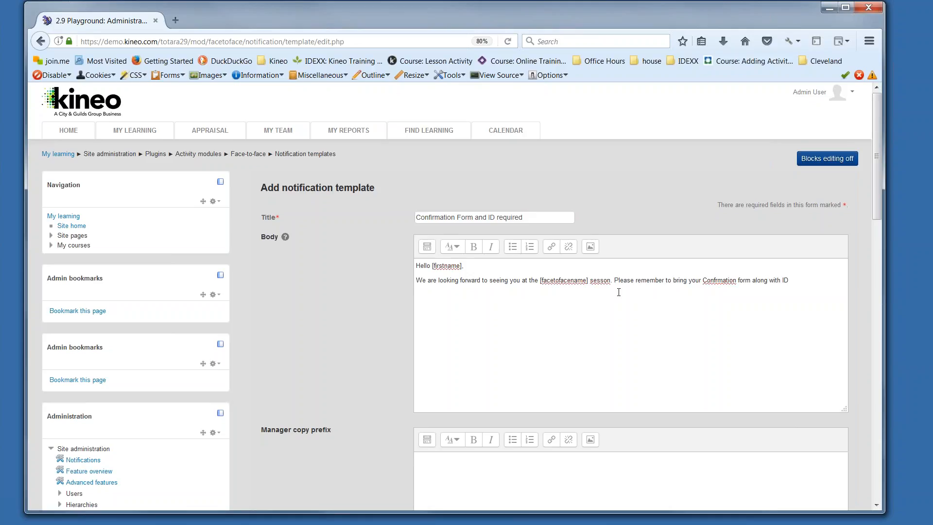
{"action": "left_click", "coordinate": [604, 282]}
{"action": "type", "text": "i"}
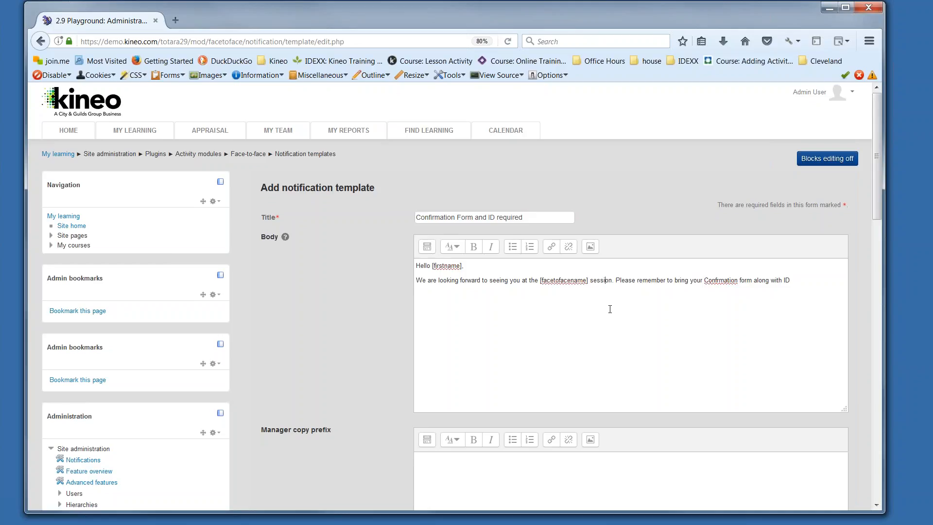
Step: Save the new notification template, leaving the manager copy prefix empty and Update all activities off
{"action": "scroll", "coordinate": [611, 313], "scroll_direction": "down", "scroll_amount": 5}
{"action": "scroll", "coordinate": [612, 317], "scroll_direction": "down", "scroll_amount": 2}
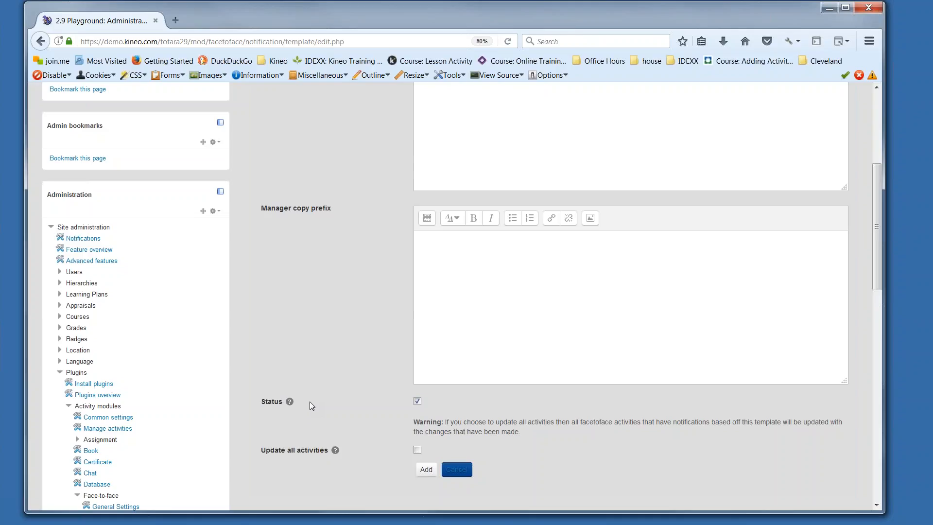
{"action": "scroll", "coordinate": [292, 421], "scroll_direction": "down", "scroll_amount": 2}
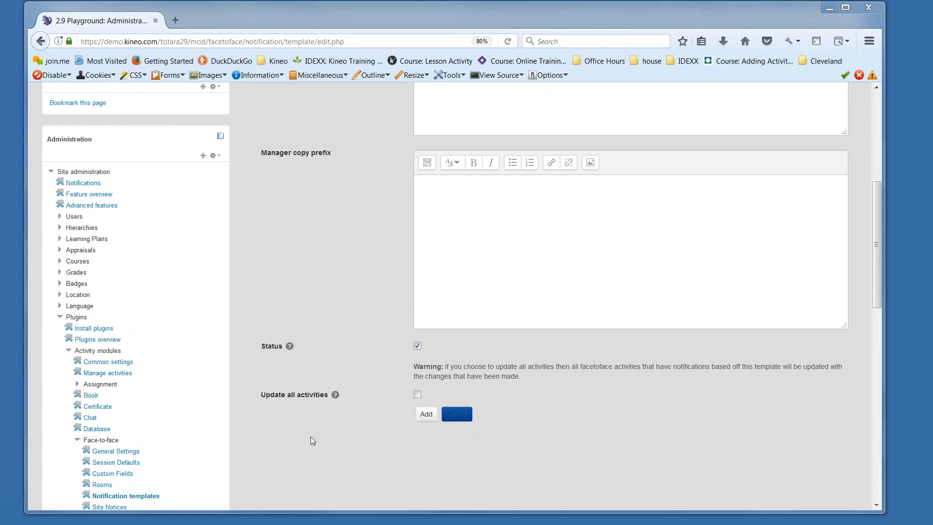
{"action": "left_click", "coordinate": [428, 417]}
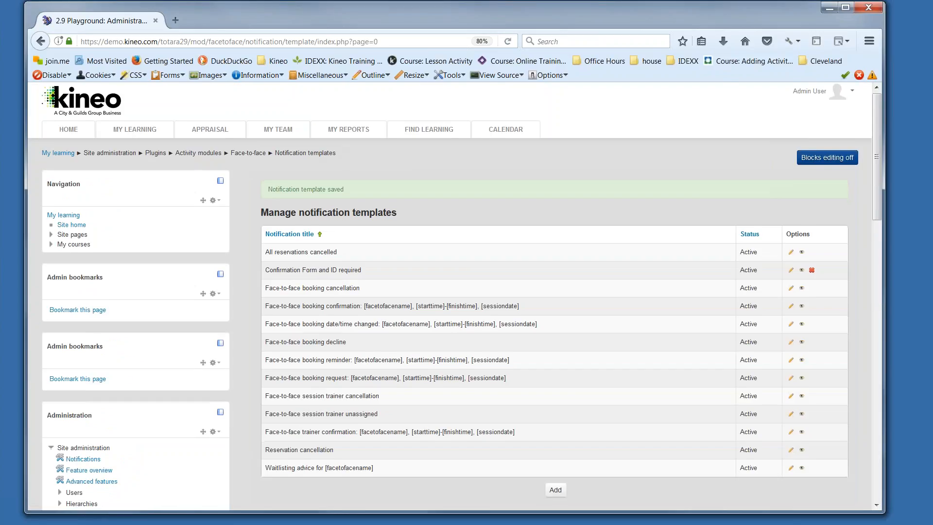
Step: Find the Face to Face Notifications course in the course catalog by searching for "notification" and open all sessions of its Notification Event
{"action": "scroll", "coordinate": [454, 294], "scroll_direction": "down", "scroll_amount": 3}
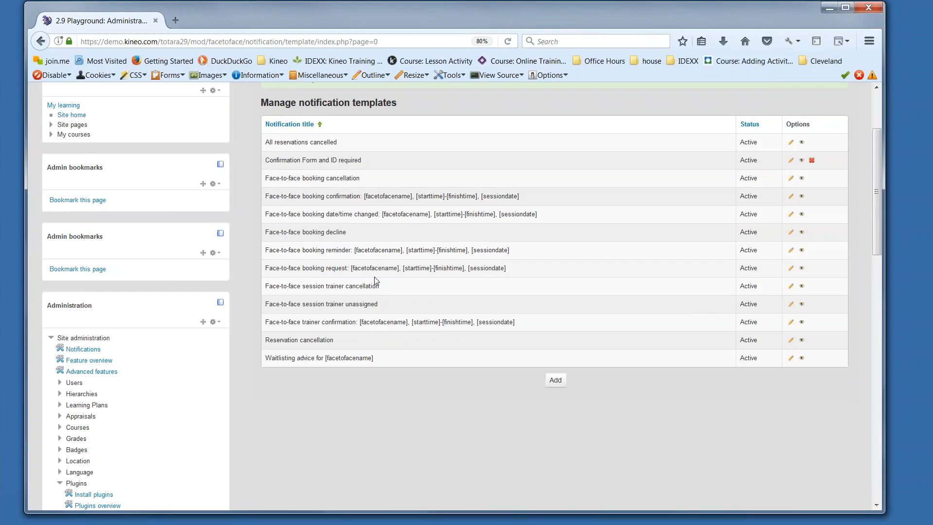
{"action": "scroll", "coordinate": [377, 281], "scroll_direction": "up", "scroll_amount": 3}
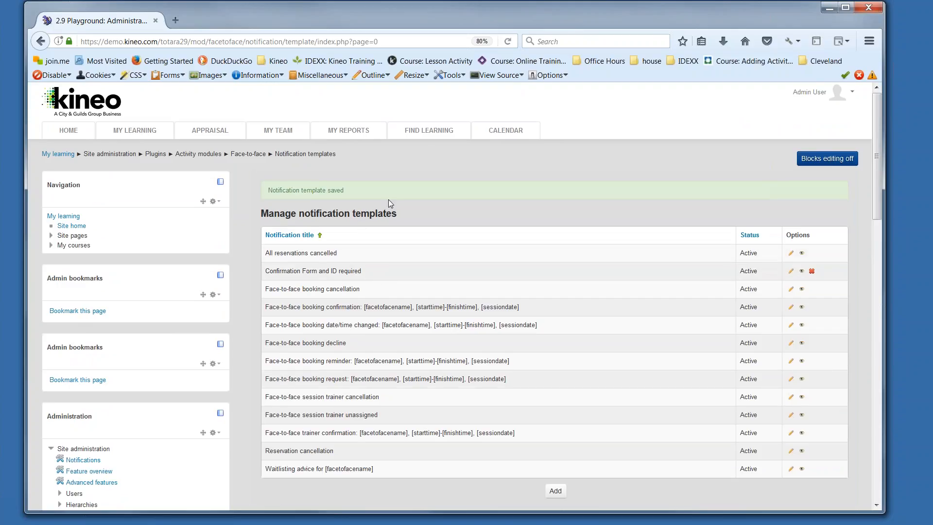
{"action": "left_click", "coordinate": [439, 135]}
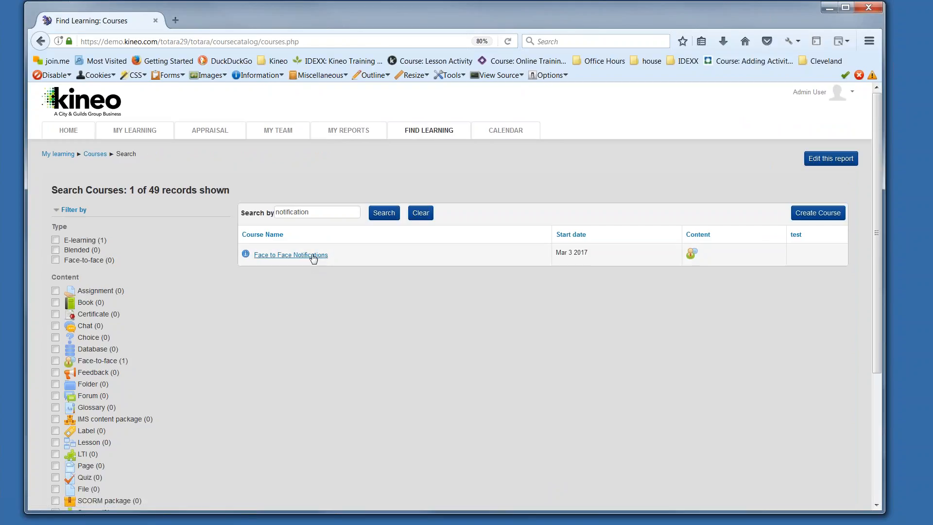
{"action": "left_click", "coordinate": [313, 256]}
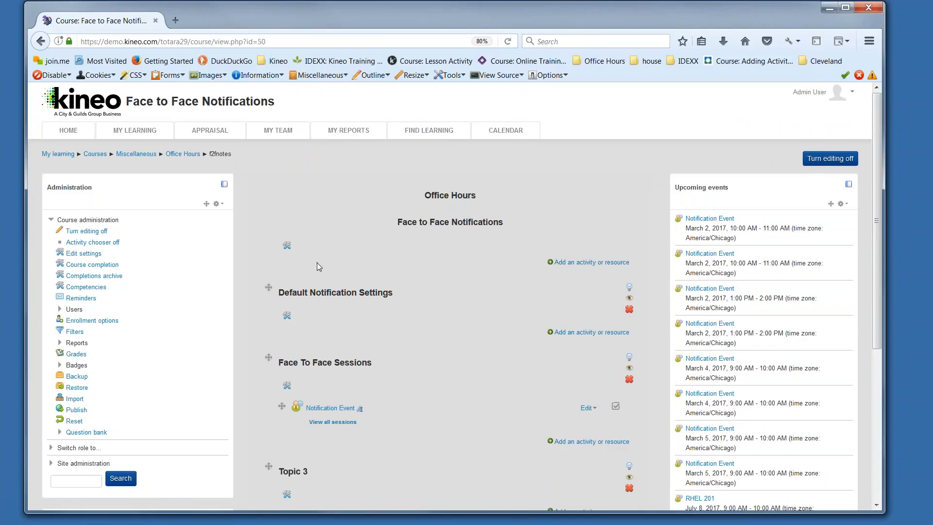
{"action": "scroll", "coordinate": [317, 263], "scroll_direction": "down", "scroll_amount": 2}
{"action": "left_click", "coordinate": [353, 312]}
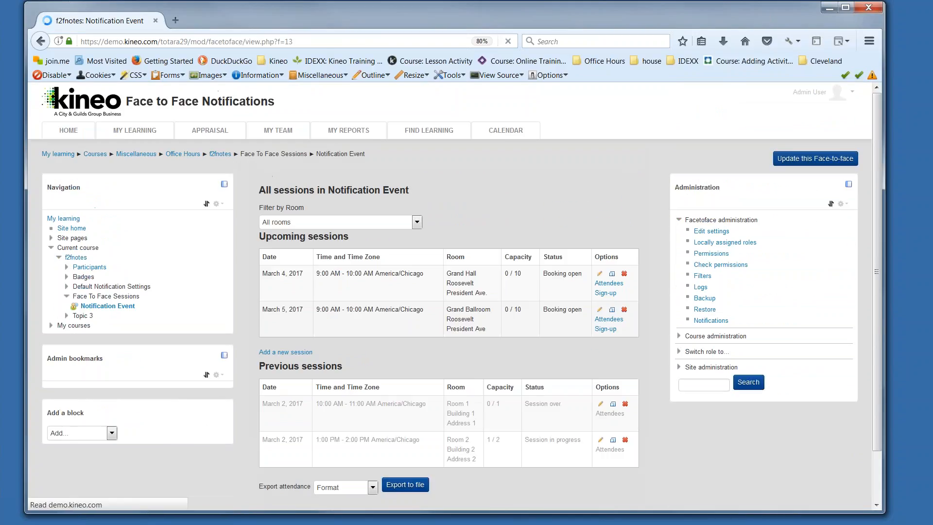
Step: Open the notifications of the Notification Event activity and start adding a new notification
{"action": "scroll", "coordinate": [381, 324], "scroll_direction": "down", "scroll_amount": 1}
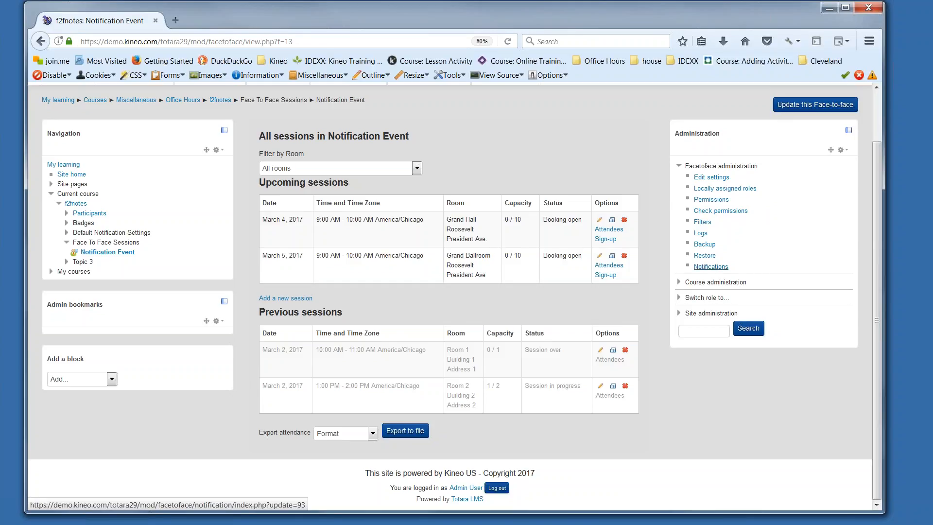
{"action": "left_click", "coordinate": [710, 267]}
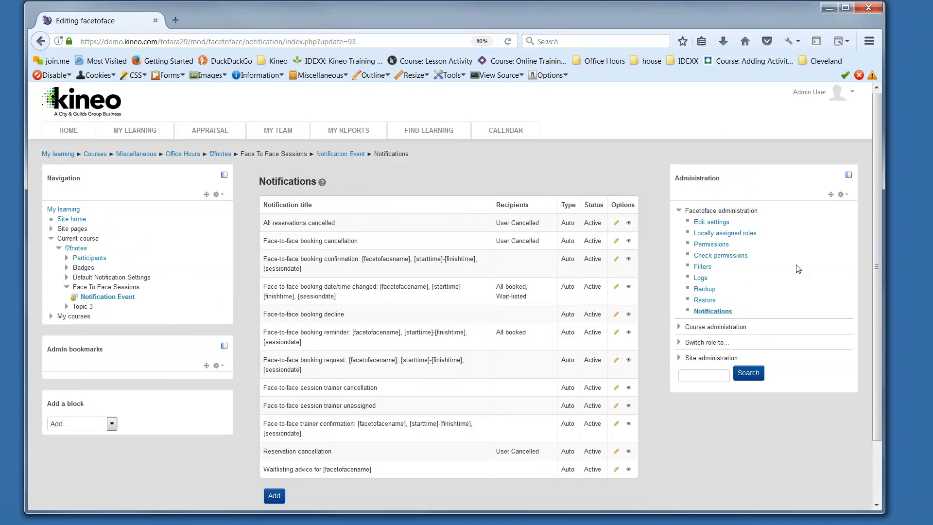
{"action": "scroll", "coordinate": [798, 268], "scroll_direction": "down", "scroll_amount": 2}
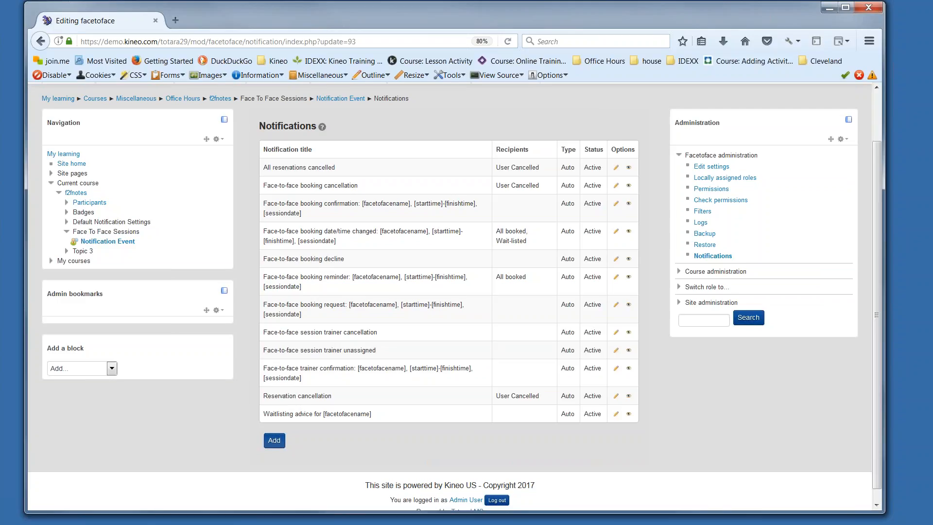
{"action": "left_click", "coordinate": [273, 440]}
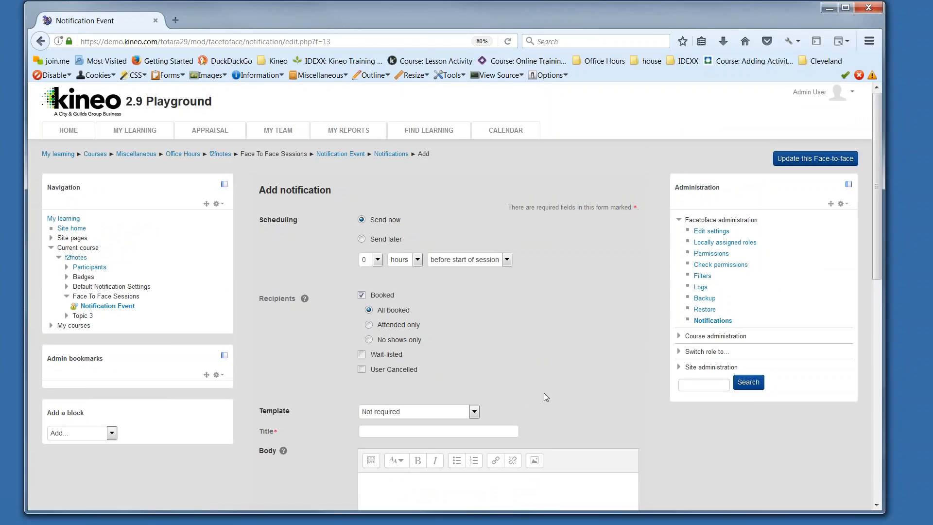
Step: Schedule the notification to send later, 24 hours before the start of the session
{"action": "scroll", "coordinate": [544, 392], "scroll_direction": "down", "scroll_amount": 2}
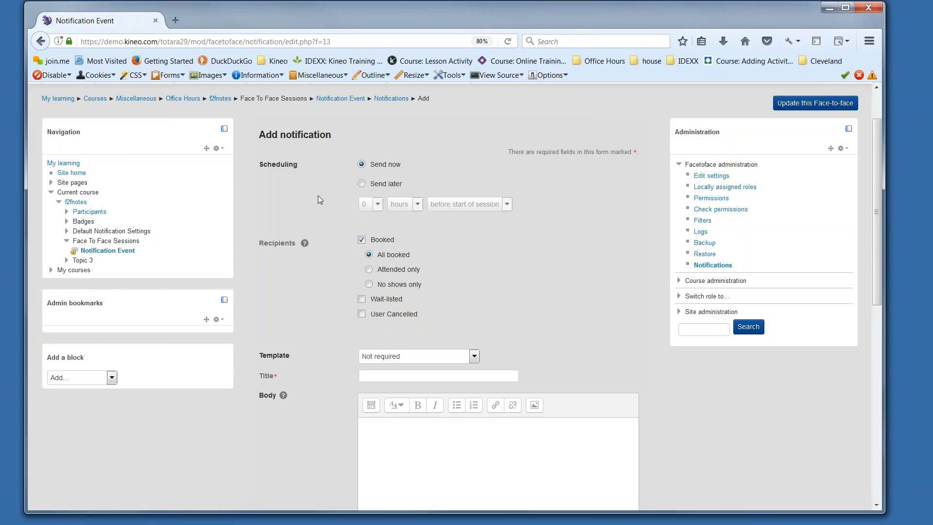
{"action": "left_click", "coordinate": [361, 184]}
{"action": "left_click", "coordinate": [377, 204]}
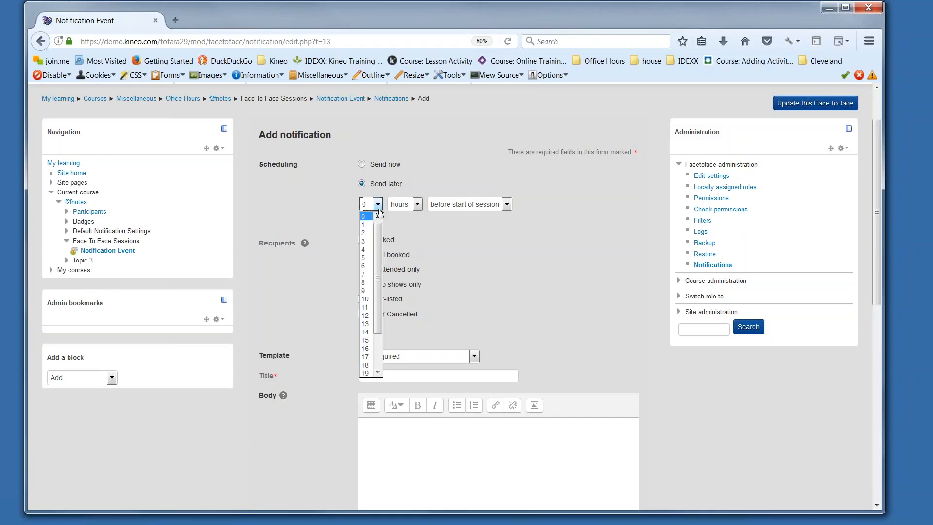
{"action": "left_click_drag", "start_coordinate": [379, 244], "coordinate": [378, 315]}
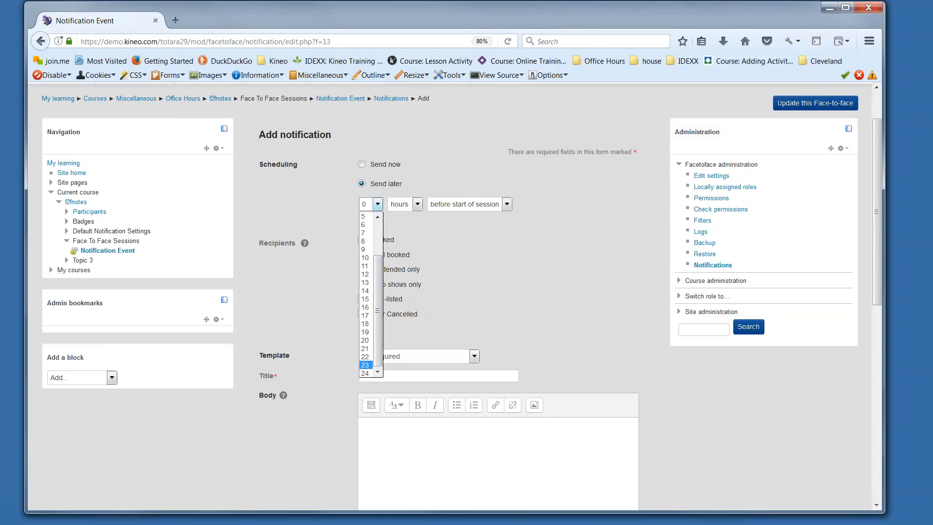
{"action": "left_click", "coordinate": [366, 373]}
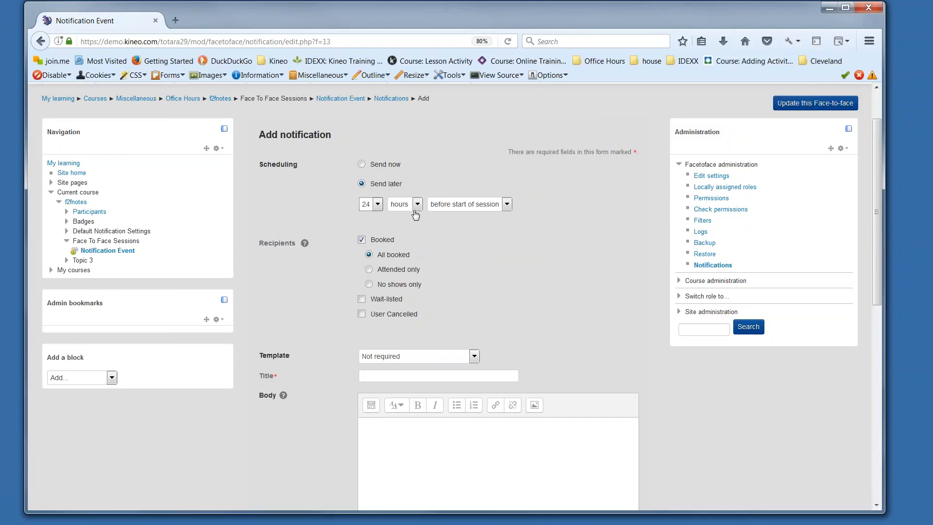
{"action": "left_click", "coordinate": [416, 205]}
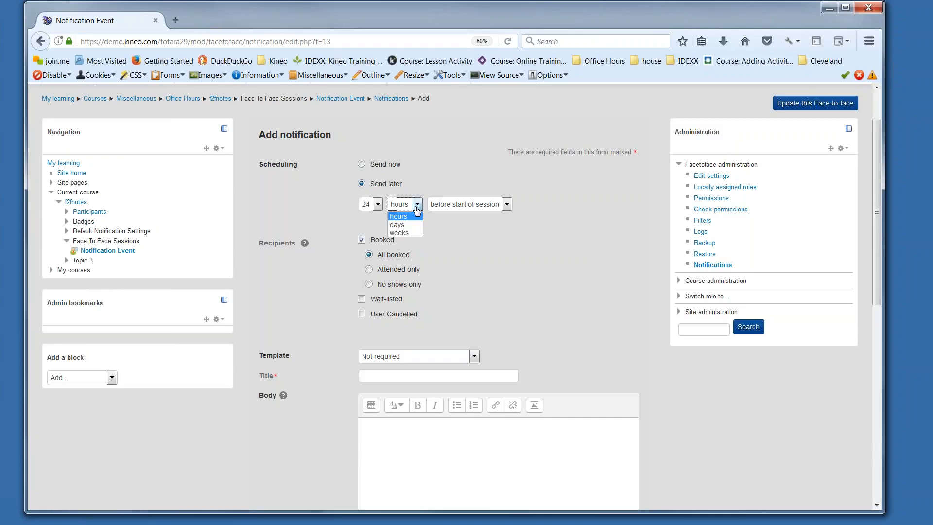
{"action": "left_click", "coordinate": [416, 208]}
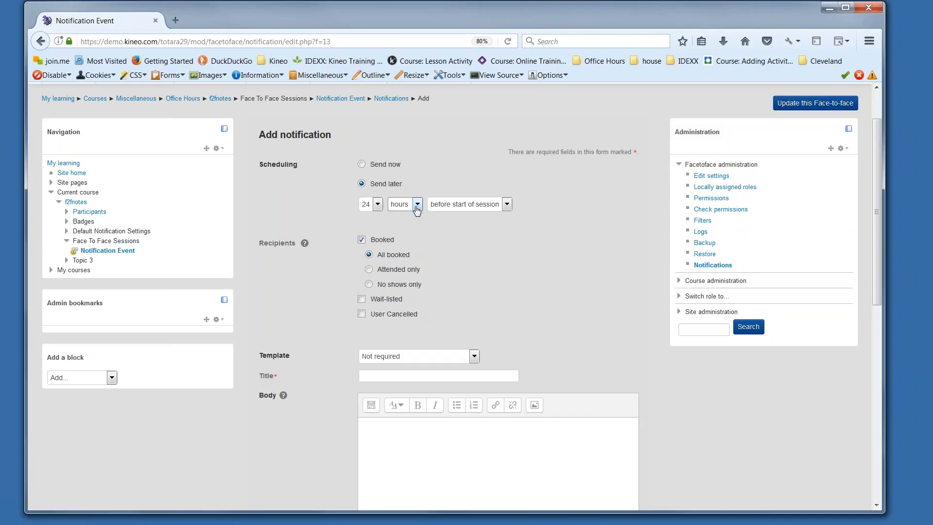
{"action": "left_click", "coordinate": [506, 206]}
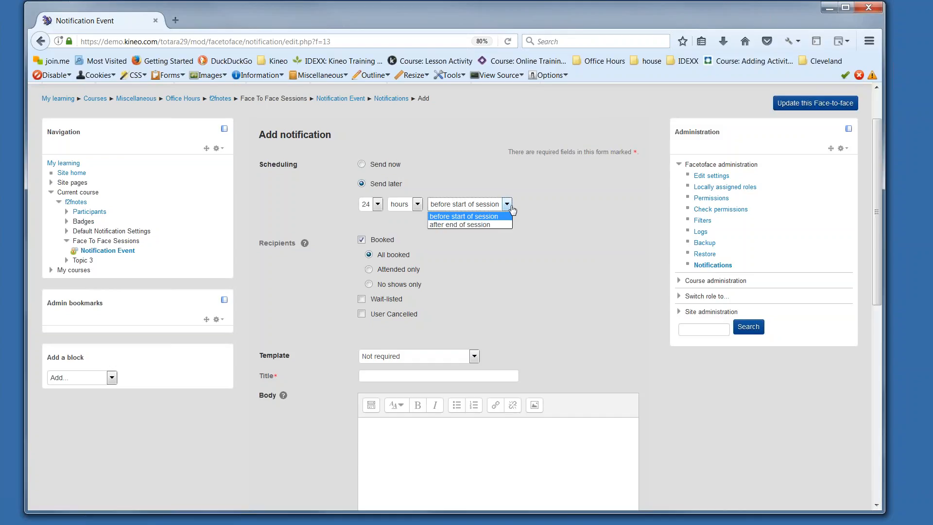
{"action": "left_click", "coordinate": [536, 210]}
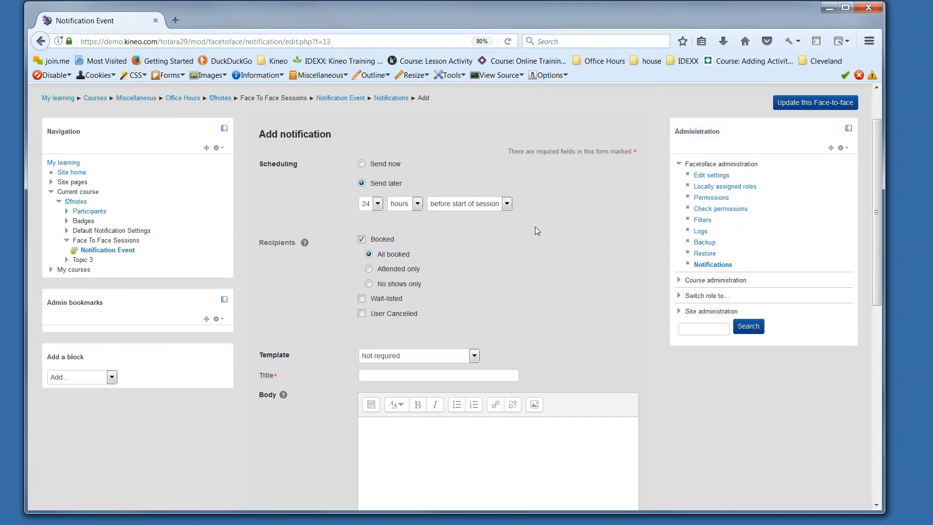
Step: Apply the "Confirmation Form and ID required" template to the notification, keeping all booked users as recipients
{"action": "scroll", "coordinate": [535, 226], "scroll_direction": "down", "scroll_amount": 2}
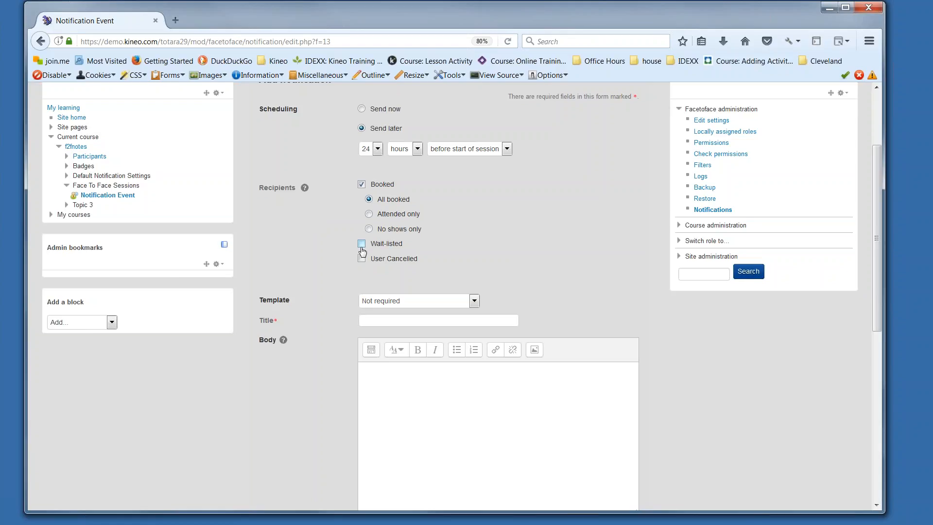
{"action": "scroll", "coordinate": [342, 247], "scroll_direction": "down", "scroll_amount": 2}
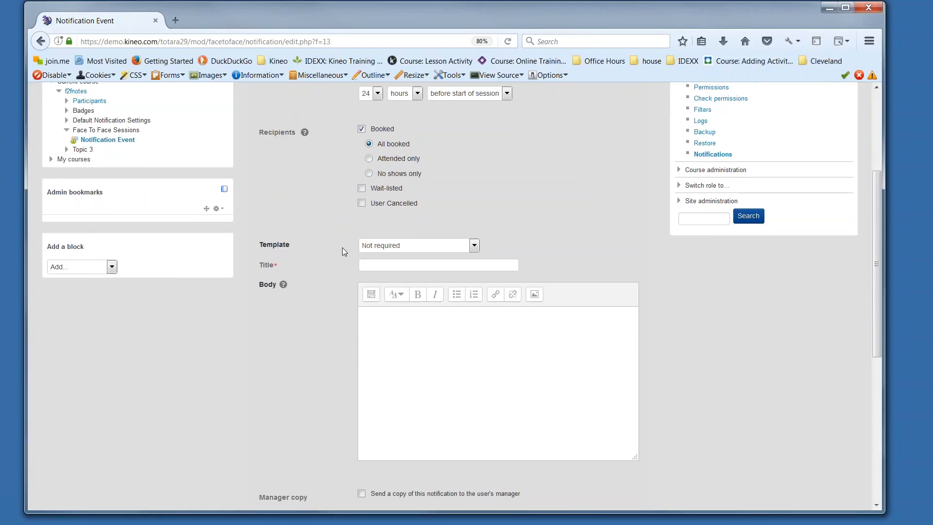
{"action": "left_click", "coordinate": [480, 244]}
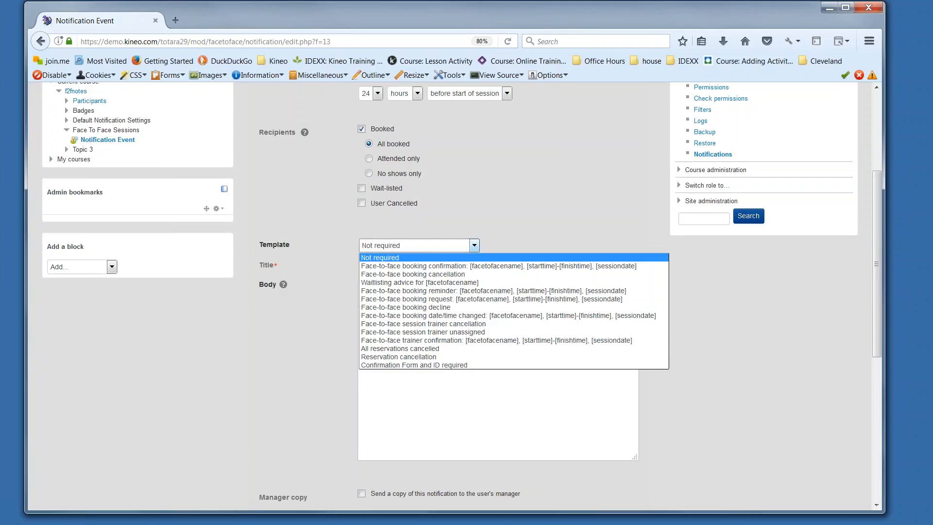
{"action": "left_click", "coordinate": [434, 365]}
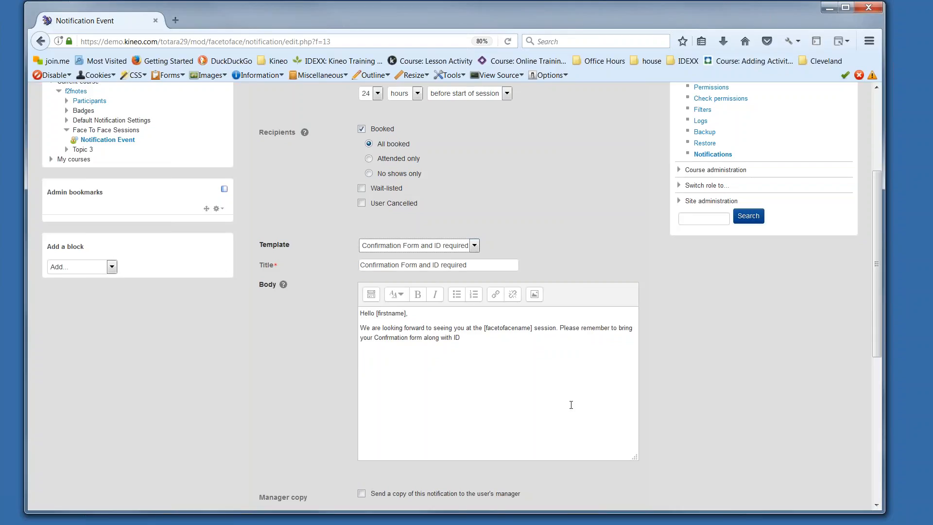
Step: Set the notification's status to active and save it without a manager copy
{"action": "scroll", "coordinate": [570, 404], "scroll_direction": "down", "scroll_amount": 6}
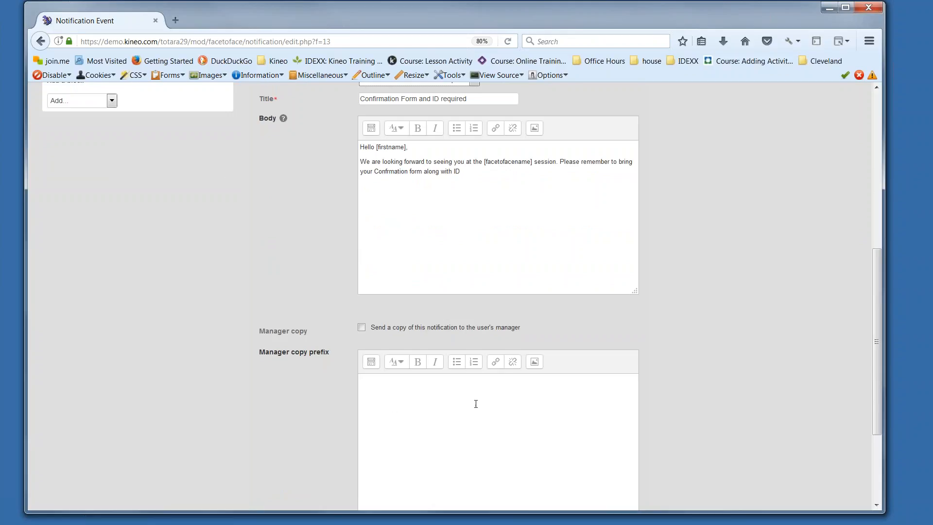
{"action": "scroll", "coordinate": [475, 404], "scroll_direction": "down", "scroll_amount": 5}
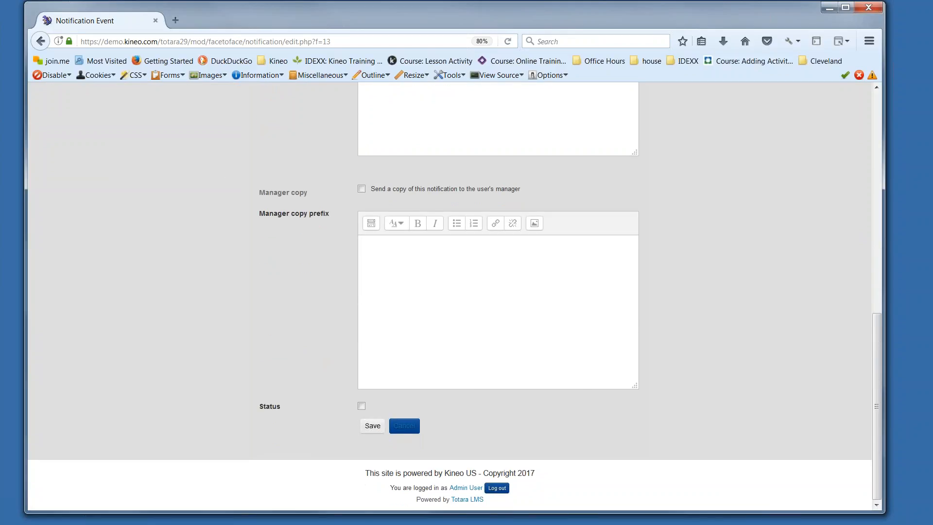
{"action": "left_click", "coordinate": [361, 407]}
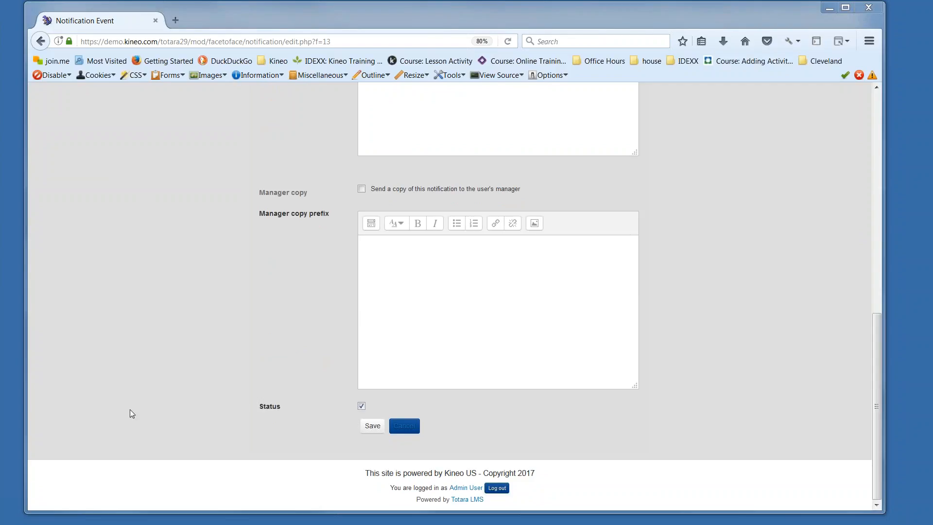
{"action": "left_click", "coordinate": [373, 427]}
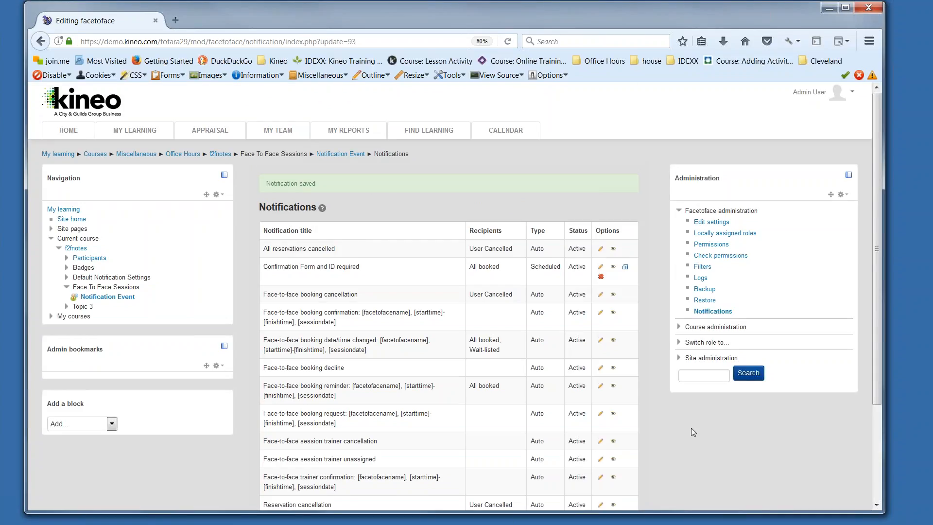
Step: Open the message form for attendees of the March 5, 2017 Notification Event session and collapse its recipient groups
{"action": "scroll", "coordinate": [665, 432], "scroll_direction": "down", "scroll_amount": 2}
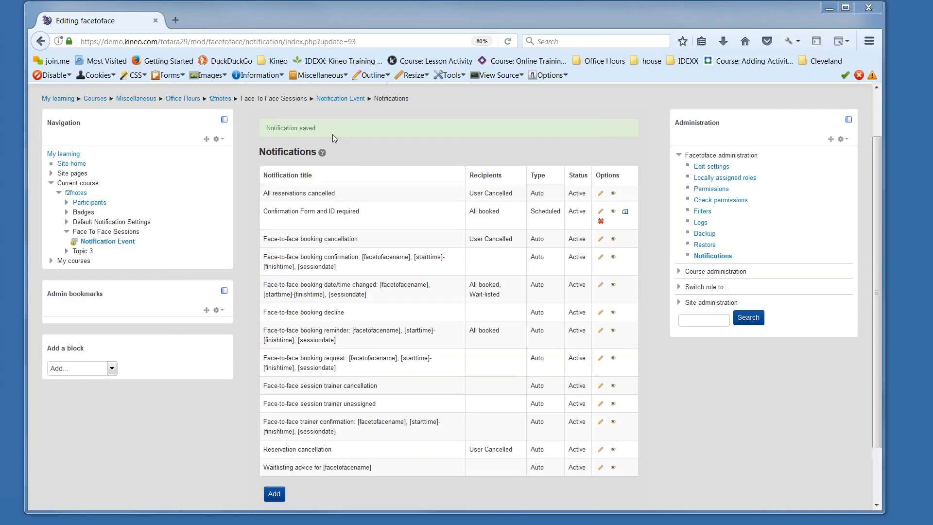
{"action": "left_click", "coordinate": [226, 98]}
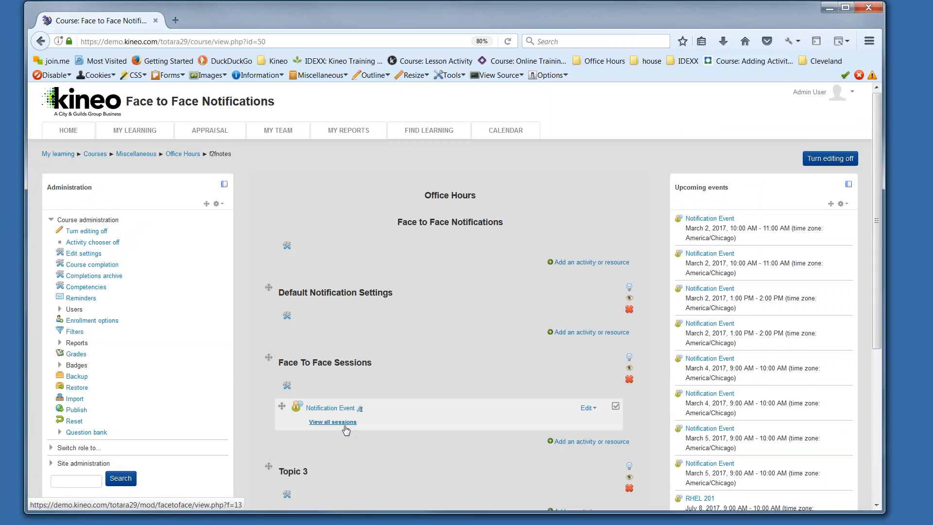
{"action": "left_click", "coordinate": [354, 426]}
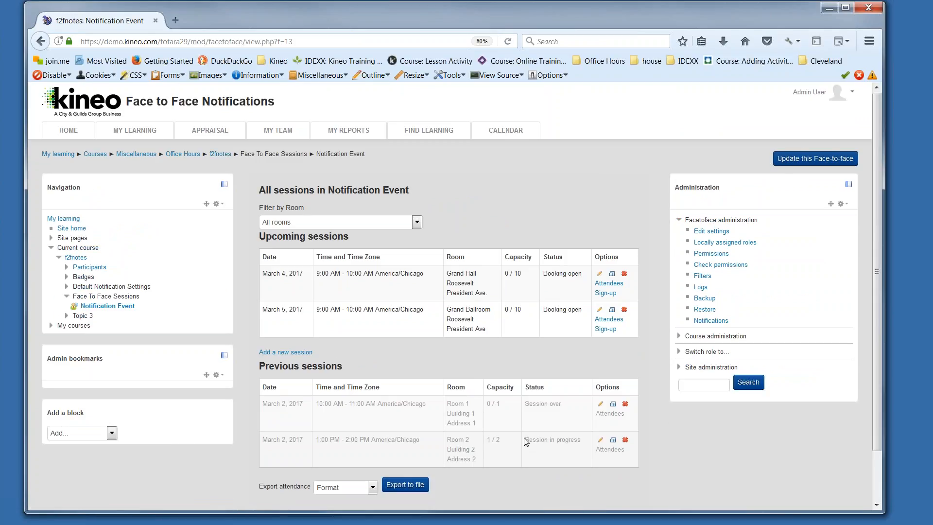
{"action": "left_click", "coordinate": [607, 319]}
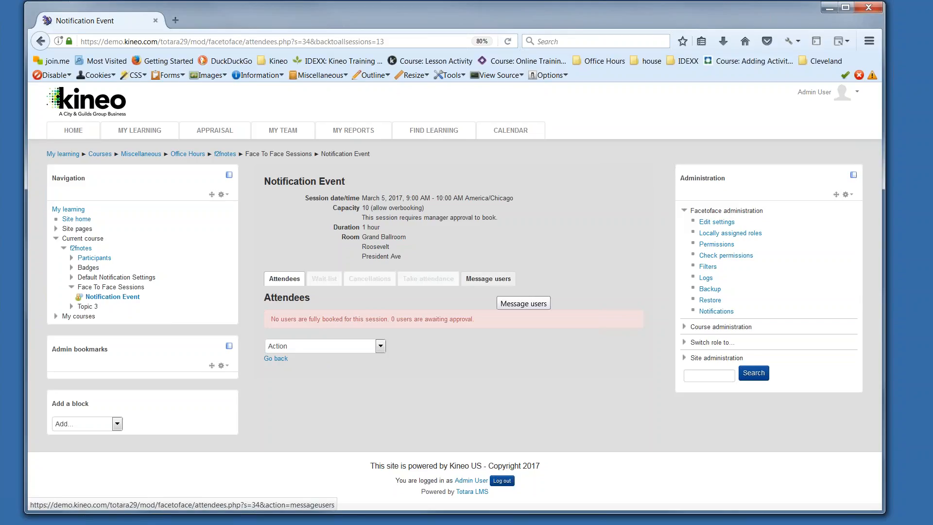
{"action": "left_click", "coordinate": [491, 281]}
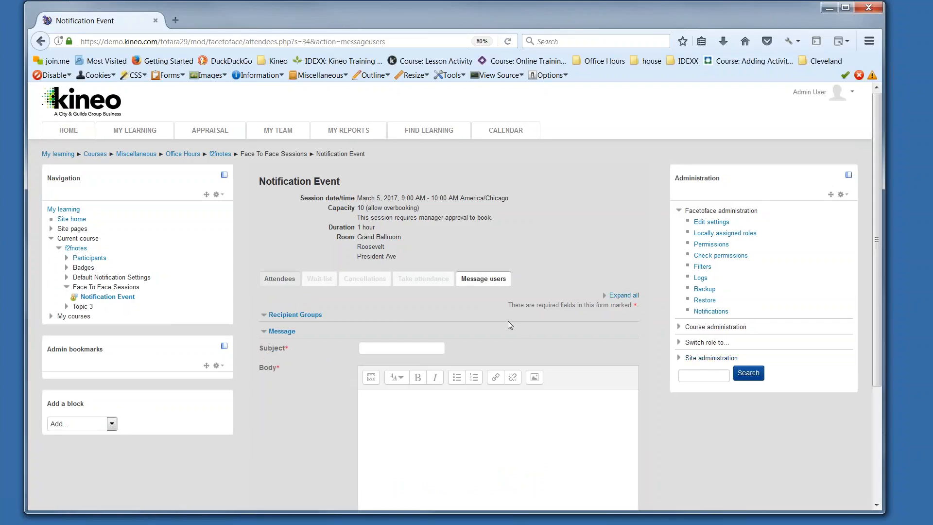
{"action": "scroll", "coordinate": [508, 320], "scroll_direction": "down", "scroll_amount": 4}
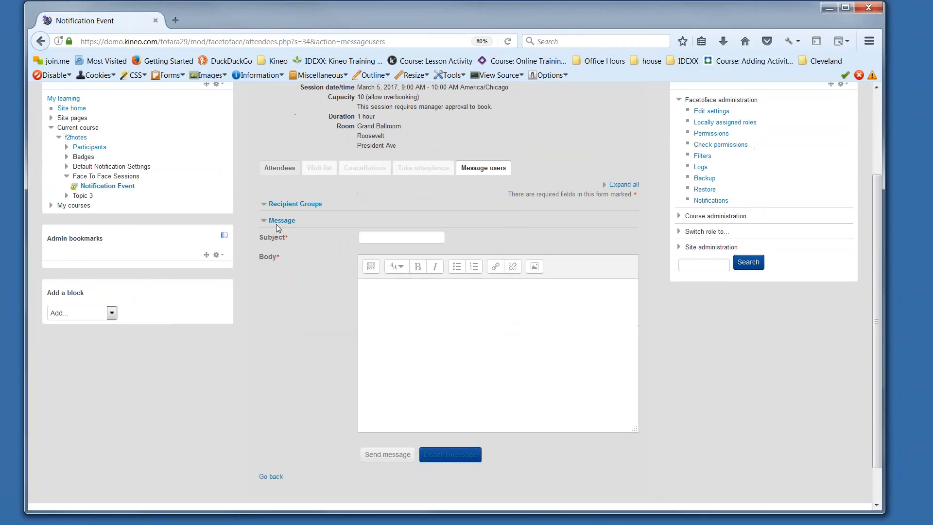
{"action": "left_click", "coordinate": [279, 203]}
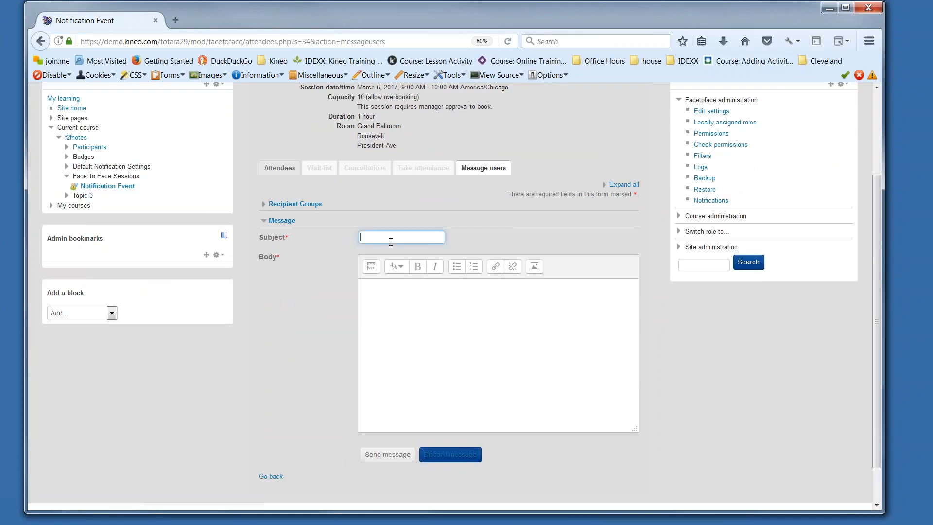
Step: Draft a message to the session's users with the subject "Confirmation Form and ID" and the body "Add my message here."
{"action": "type", "text": "Confirmation Form and ID"}
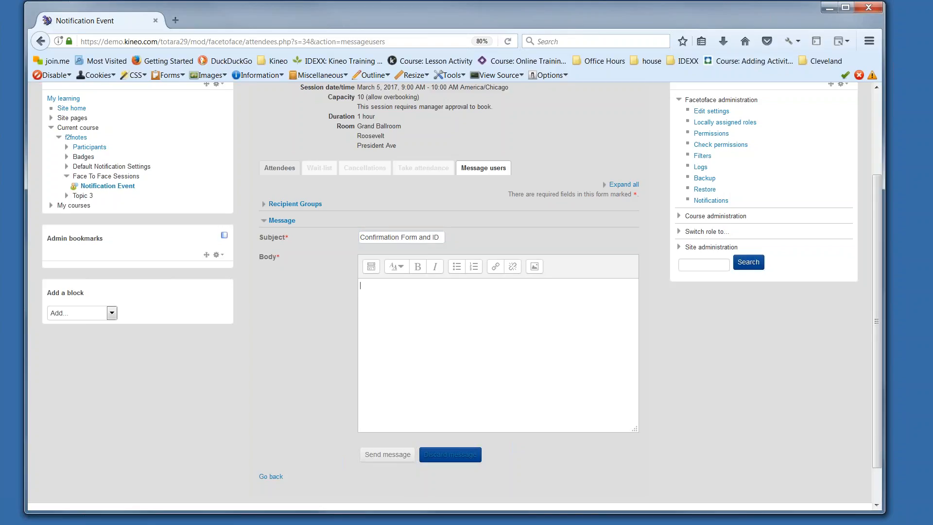
{"action": "type", "text": "Add my message here."}
{"action": "left_click", "coordinate": [390, 455]}
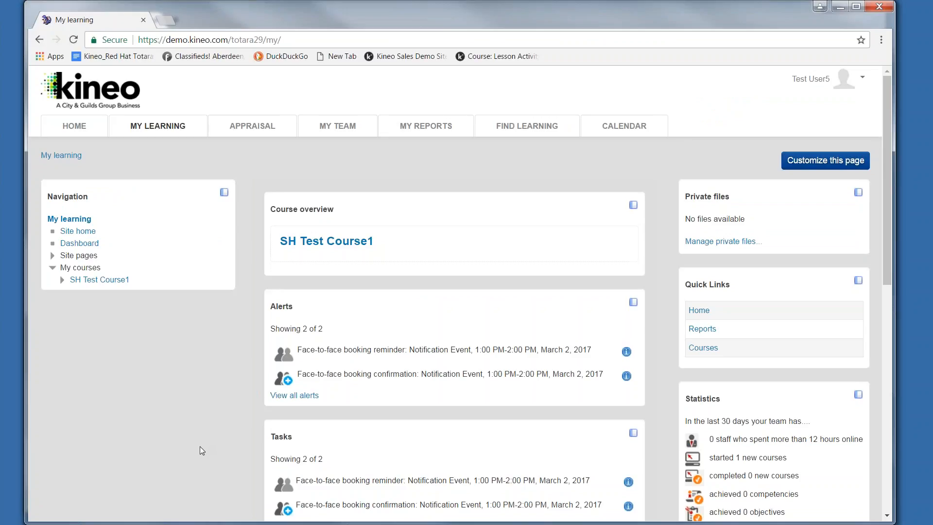
Step: Switch to the learner's session in Chrome, search the courses for "notification", and open the Face to Face Notifications course
{"action": "left_click", "coordinate": [539, 145]}
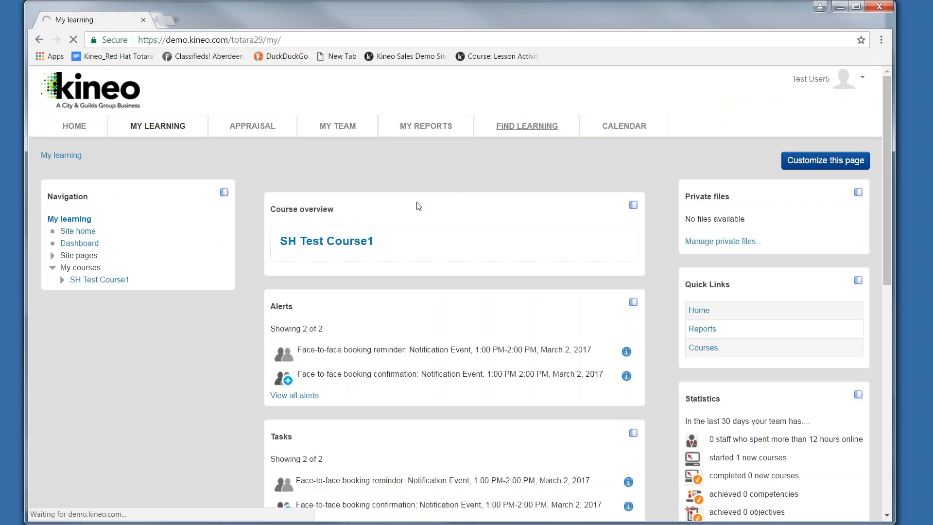
{"action": "left_click", "coordinate": [359, 216]}
{"action": "type", "text": "no"}
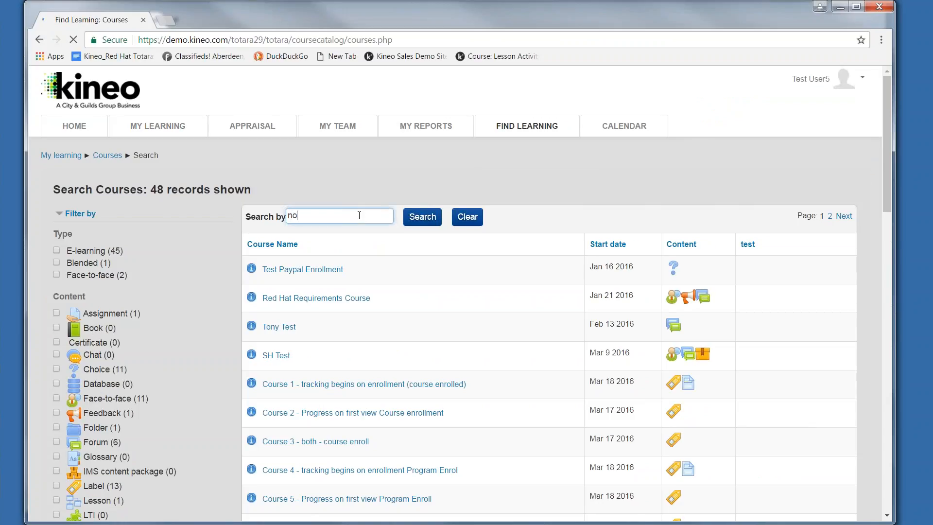
{"action": "type", "text": "tification"}
{"action": "key", "text": "Return"}
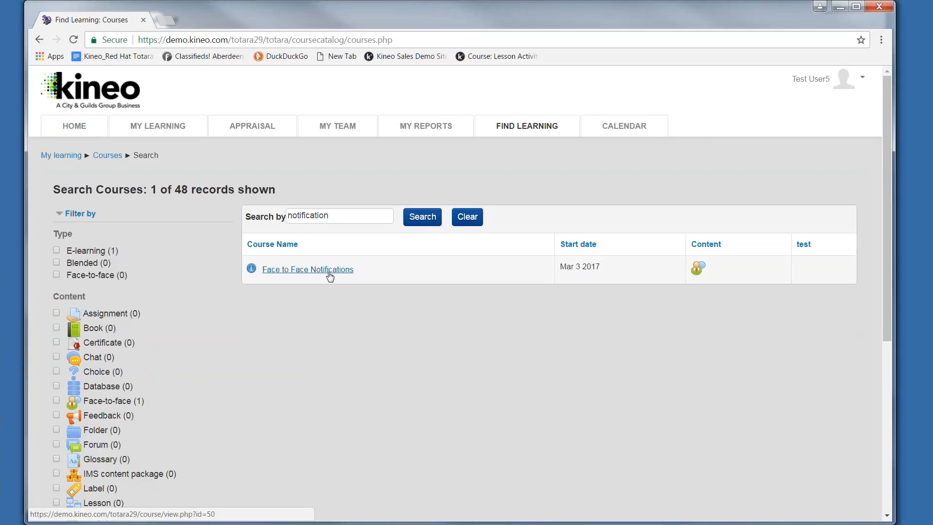
{"action": "left_click", "coordinate": [327, 274]}
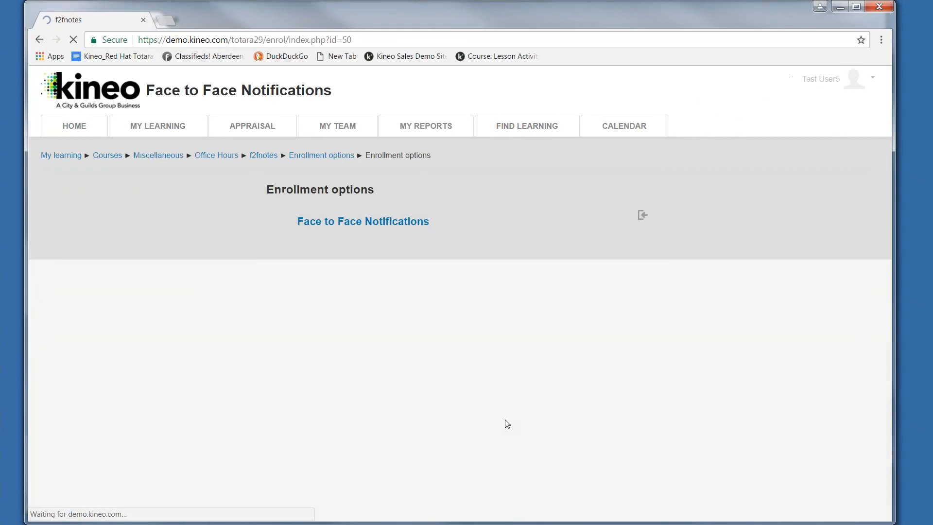
Step: Sign up for the March 4, 2017 session with the terms accepted, keeping the email notification and iCalendar appointment option
{"action": "scroll", "coordinate": [505, 422], "scroll_direction": "down", "scroll_amount": 2}
{"action": "scroll", "coordinate": [505, 421], "scroll_direction": "down", "scroll_amount": 2}
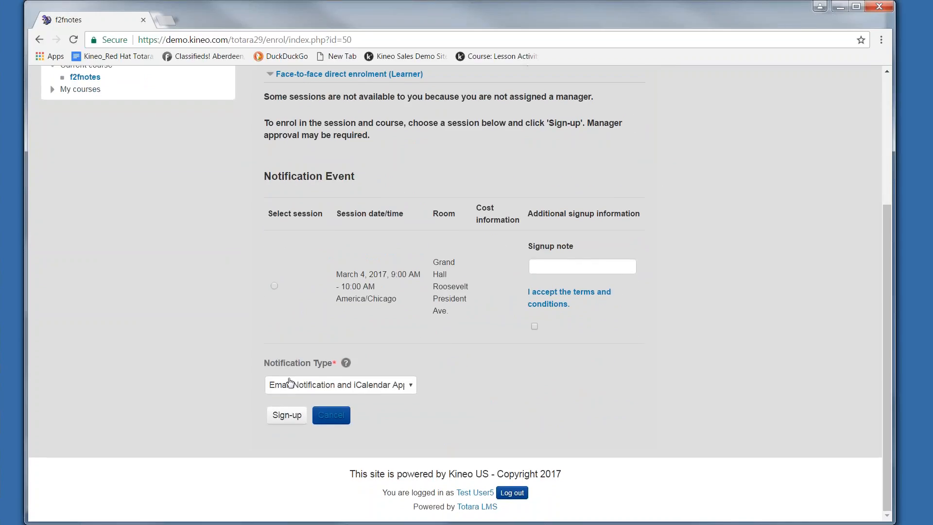
{"action": "left_click", "coordinate": [410, 387]}
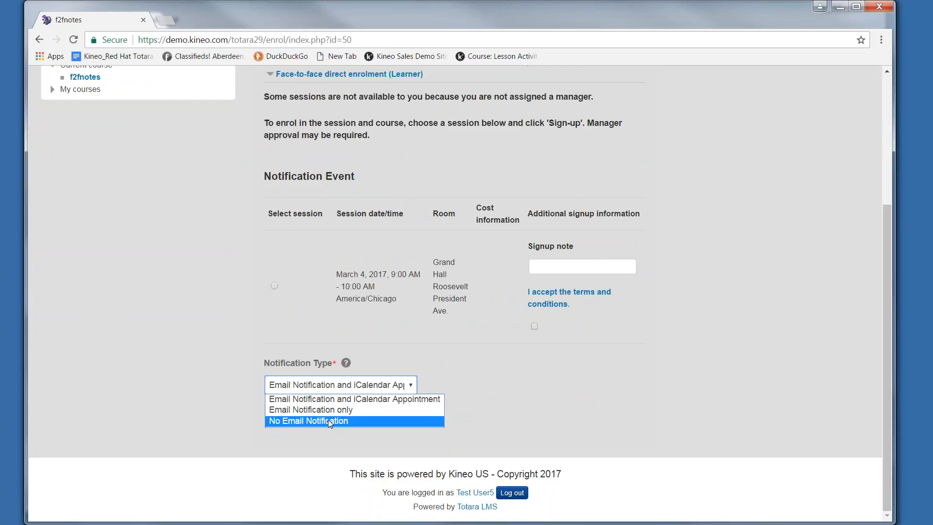
{"action": "left_click", "coordinate": [493, 418]}
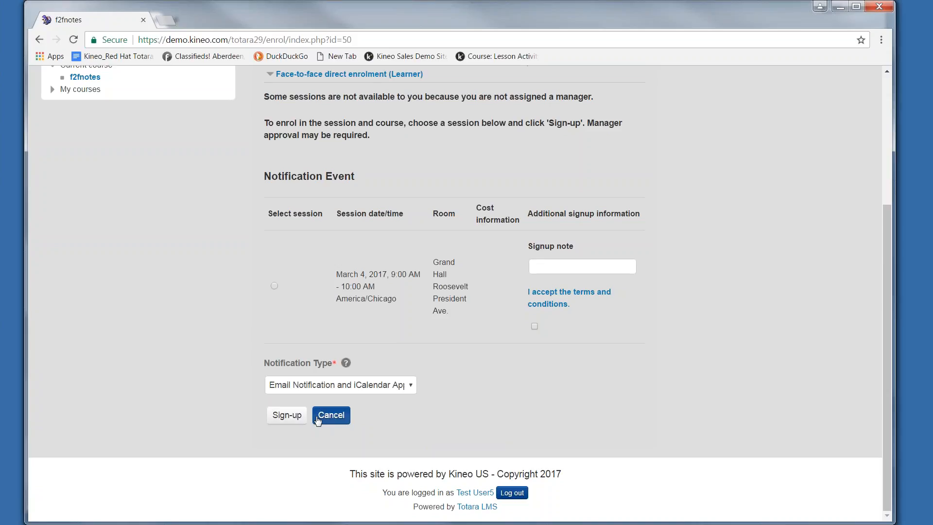
{"action": "left_click", "coordinate": [294, 418]}
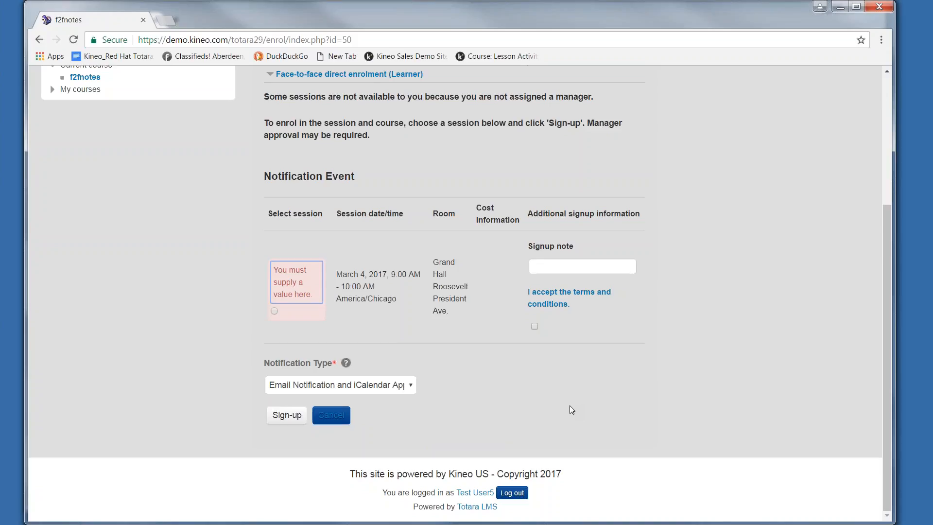
{"action": "left_click", "coordinate": [535, 328]}
{"action": "left_click", "coordinate": [275, 311]}
{"action": "left_click", "coordinate": [286, 415]}
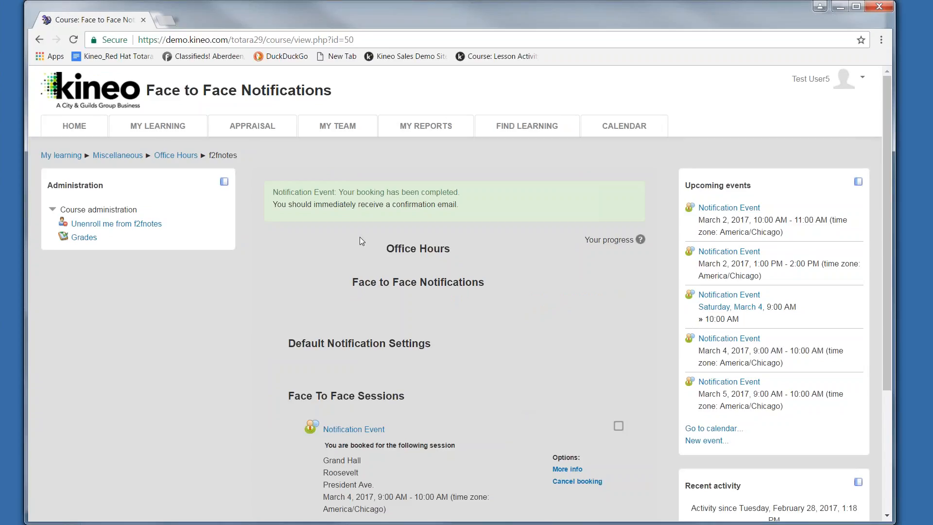
Step: Read the learner's booking confirmation alert for the March 2, 2017, 1:00 PM-2:00 PM session without dismissing it
{"action": "left_click", "coordinate": [80, 131]}
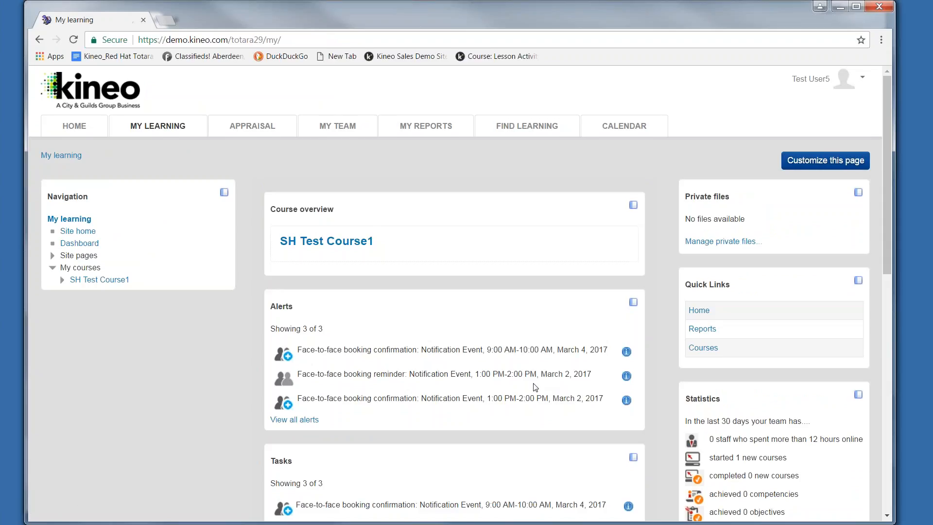
{"action": "scroll", "coordinate": [532, 385], "scroll_direction": "down", "scroll_amount": 1}
{"action": "scroll", "coordinate": [445, 391], "scroll_direction": "down", "scroll_amount": 1}
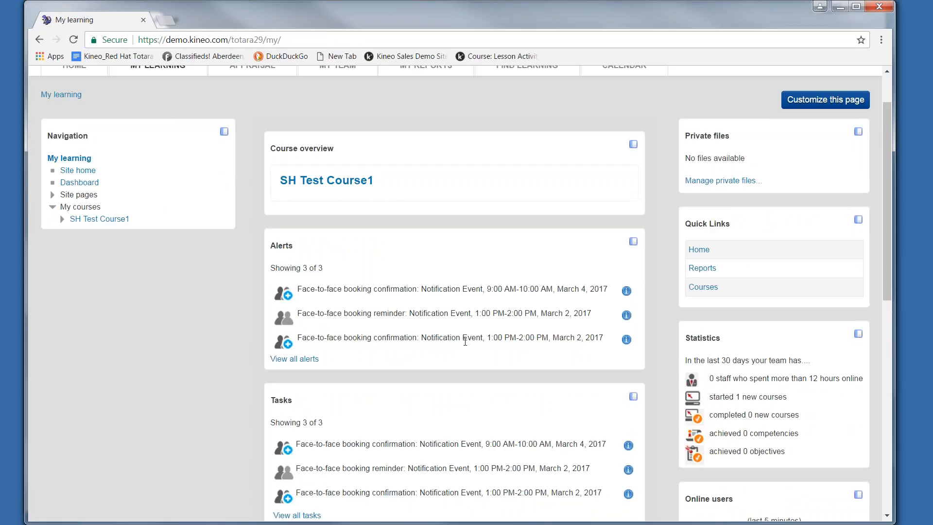
{"action": "left_click", "coordinate": [626, 339]}
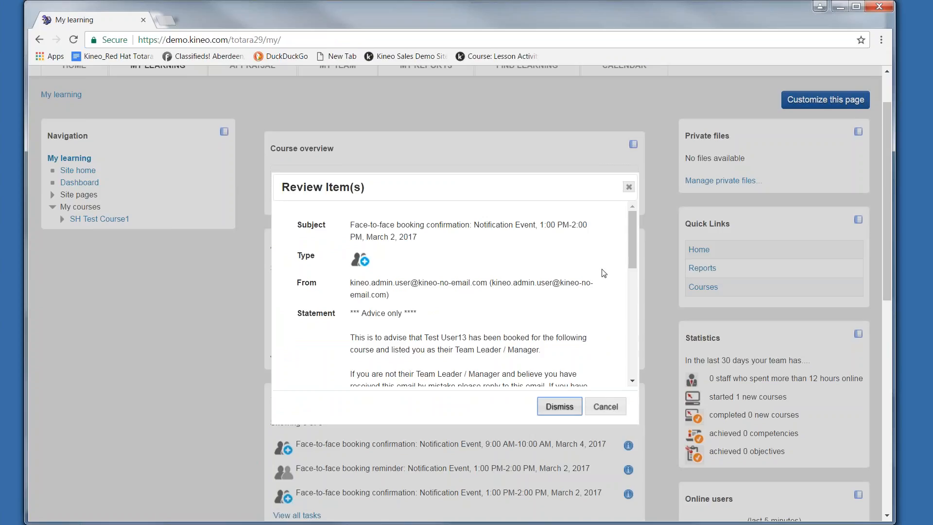
{"action": "left_click_drag", "start_coordinate": [630, 238], "coordinate": [624, 350]}
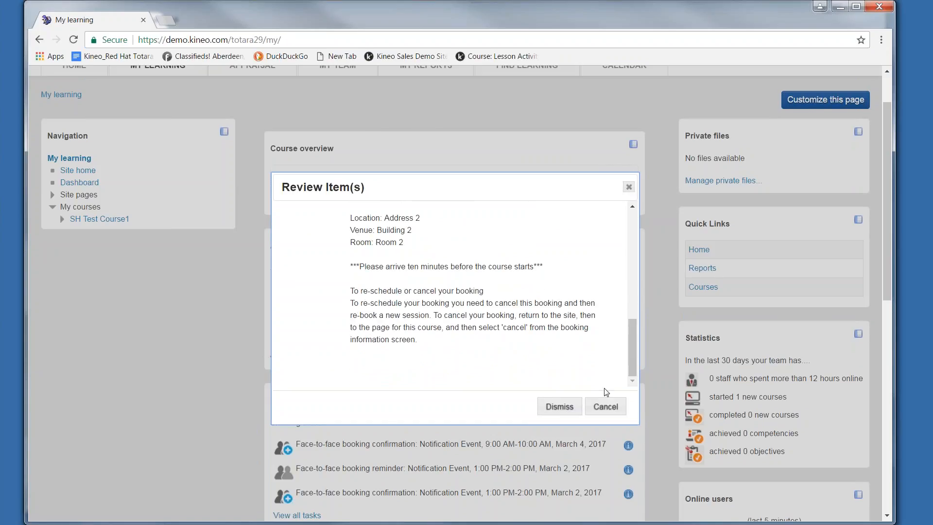
{"action": "left_click", "coordinate": [604, 411]}
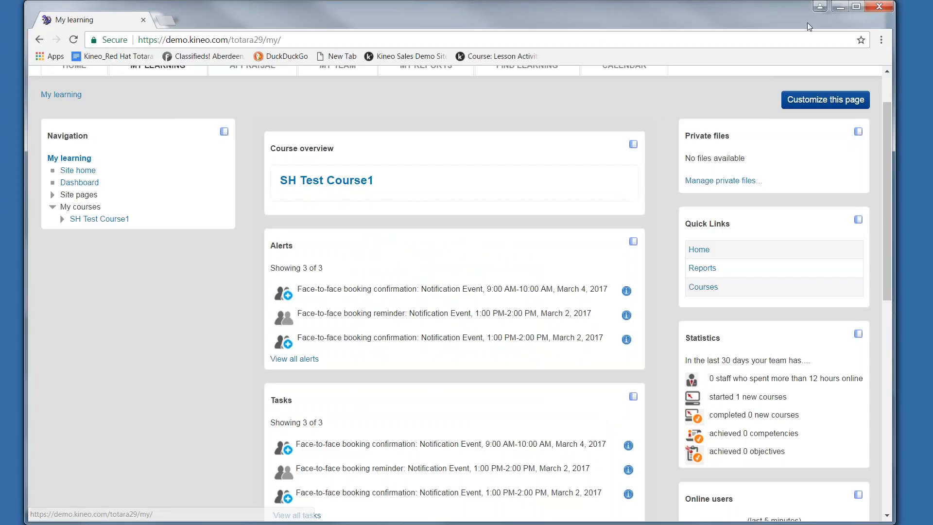
Step: Switch back to the admin session in Firefox and open the site's default message outputs, abandoning the drafted message
{"action": "left_click", "coordinate": [837, 10]}
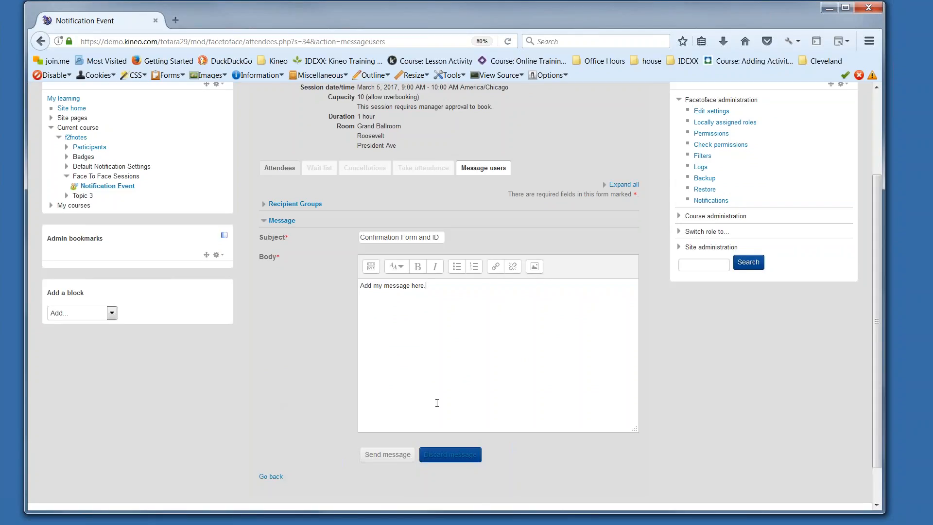
{"action": "left_click", "coordinate": [707, 248]}
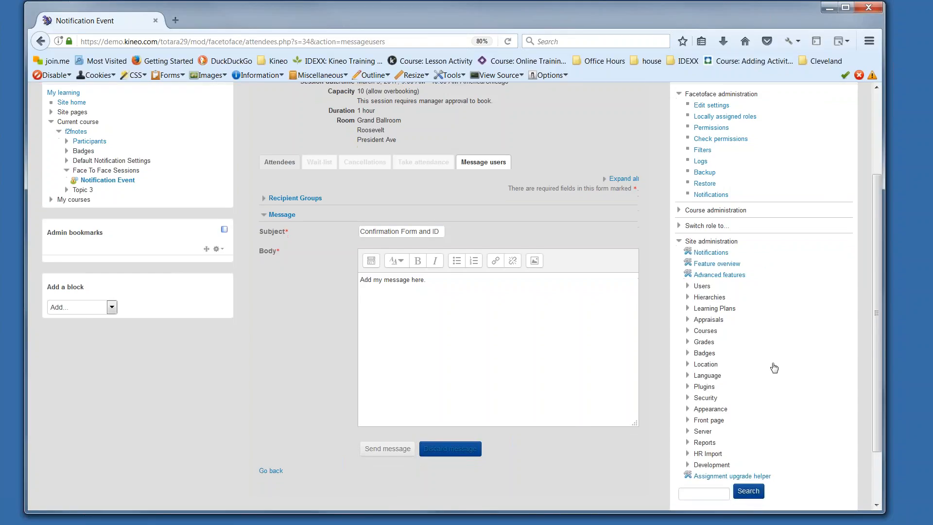
{"action": "scroll", "coordinate": [774, 368], "scroll_direction": "down", "scroll_amount": 2}
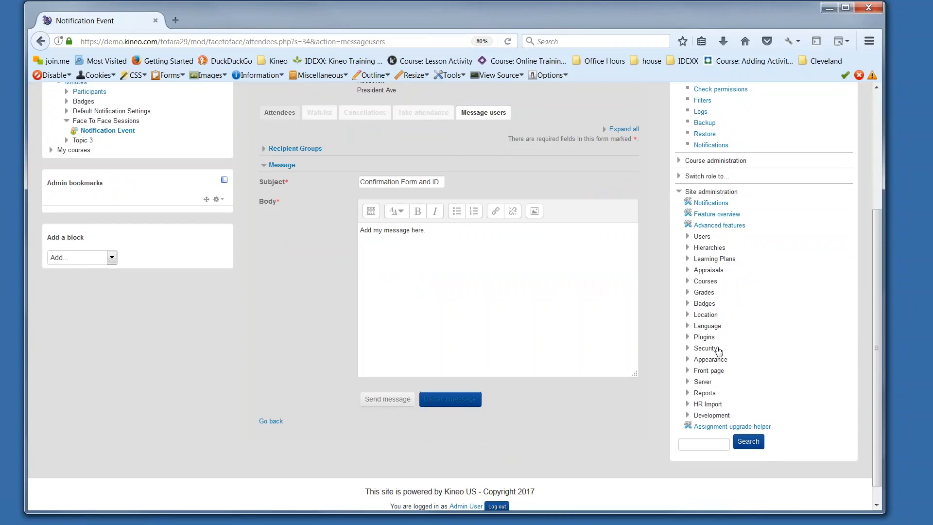
{"action": "left_click", "coordinate": [705, 337]}
{"action": "scroll", "coordinate": [707, 299], "scroll_direction": "down", "scroll_amount": 4}
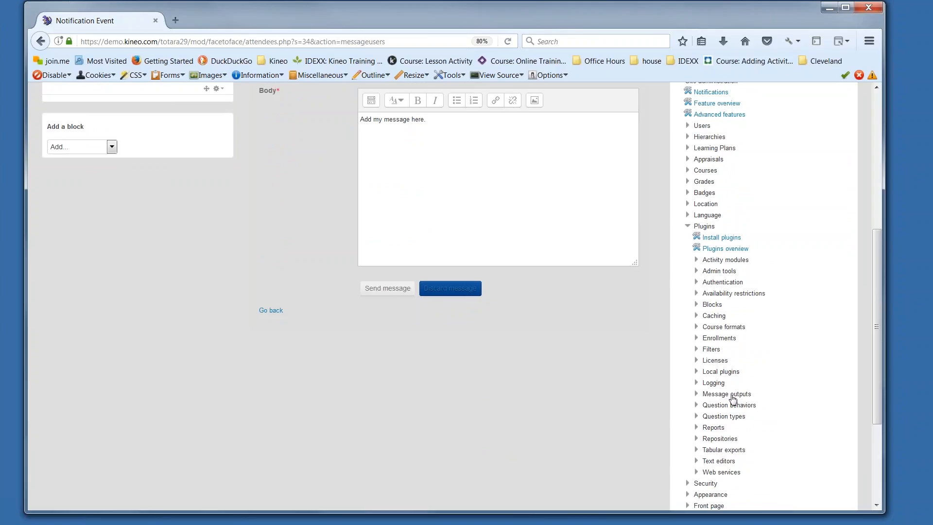
{"action": "left_click", "coordinate": [732, 396]}
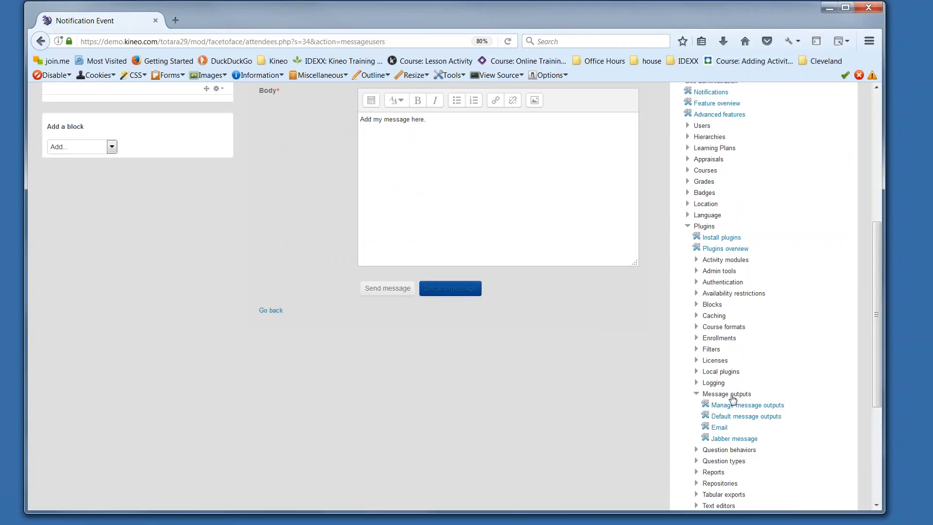
{"action": "left_click", "coordinate": [746, 420]}
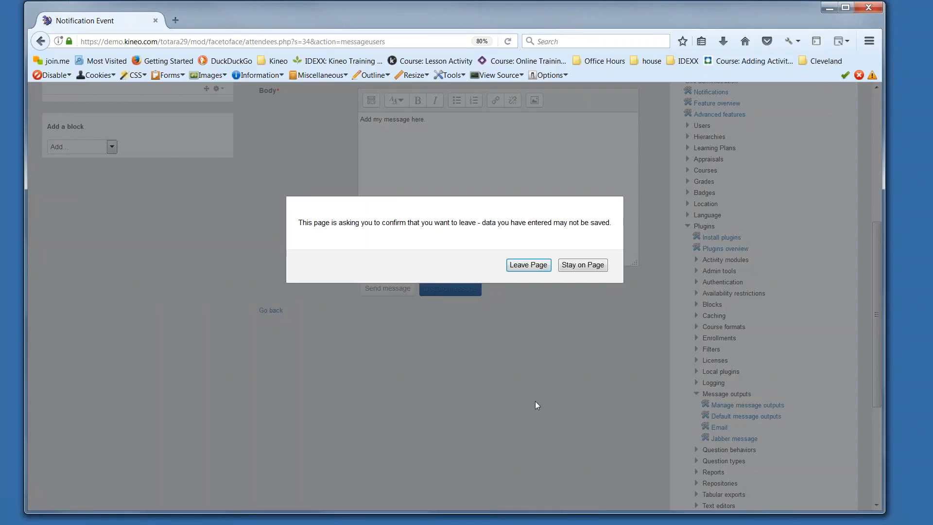
{"action": "left_click", "coordinate": [518, 265]}
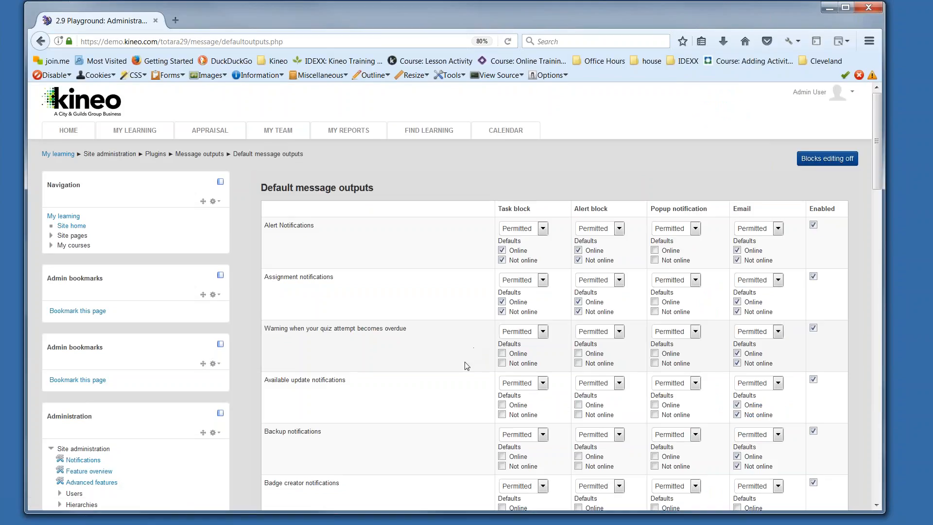
Step: Review the default message outputs for the notification types, including face-to-face direct enrolment expiry, and return to the home page
{"action": "scroll", "coordinate": [457, 368], "scroll_direction": "down", "scroll_amount": 2}
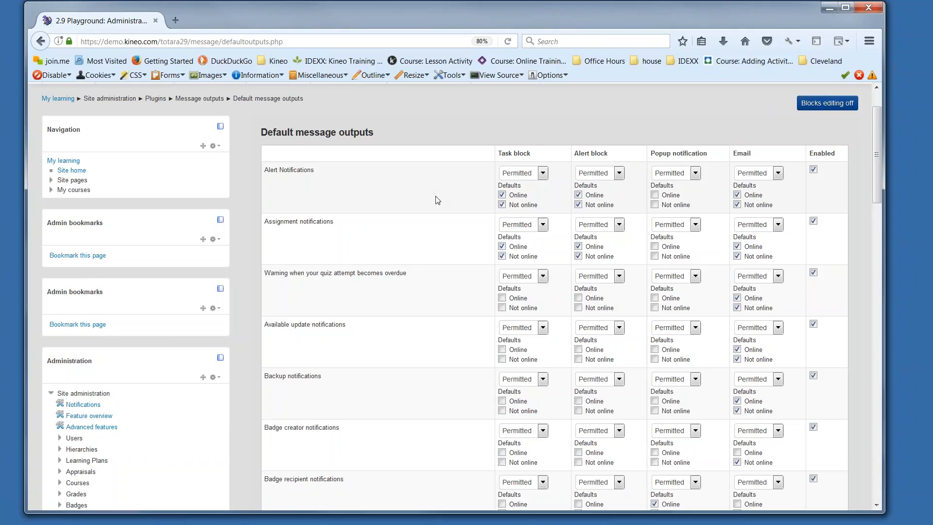
{"action": "scroll", "coordinate": [437, 200], "scroll_direction": "down", "scroll_amount": 5}
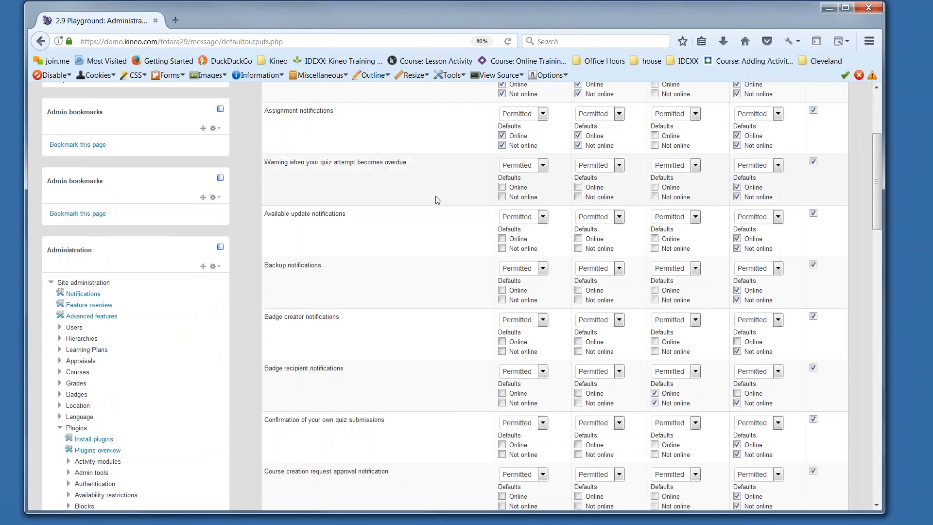
{"action": "scroll", "coordinate": [437, 199], "scroll_direction": "down", "scroll_amount": 10}
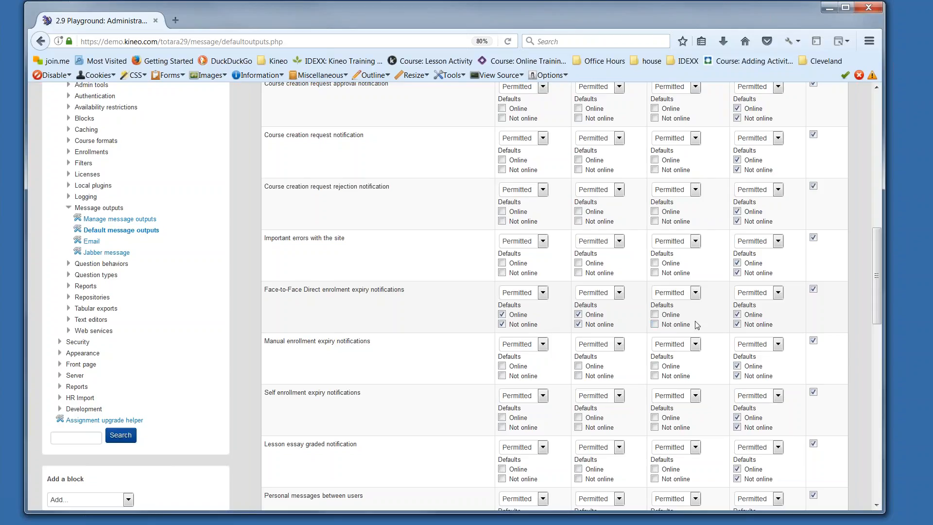
{"action": "scroll", "coordinate": [697, 324], "scroll_direction": "up", "scroll_amount": 5}
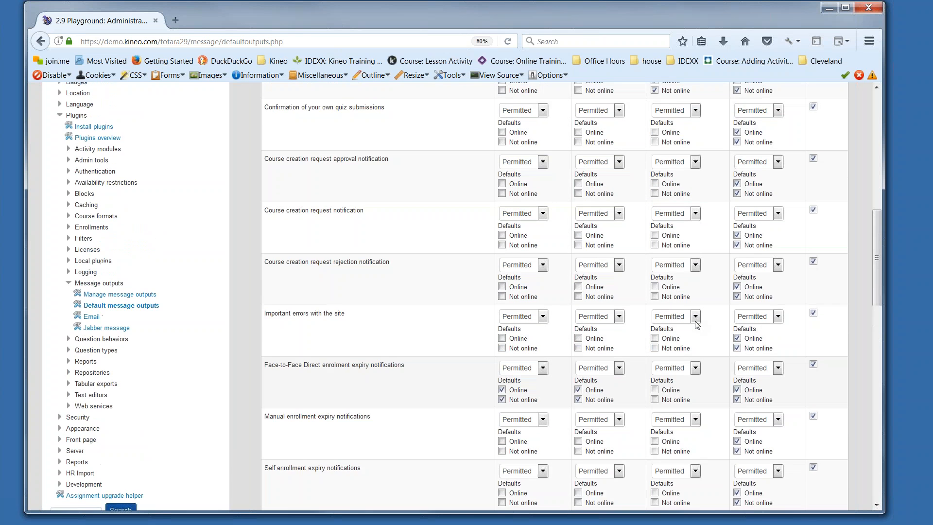
{"action": "scroll", "coordinate": [697, 325], "scroll_direction": "up", "scroll_amount": 10}
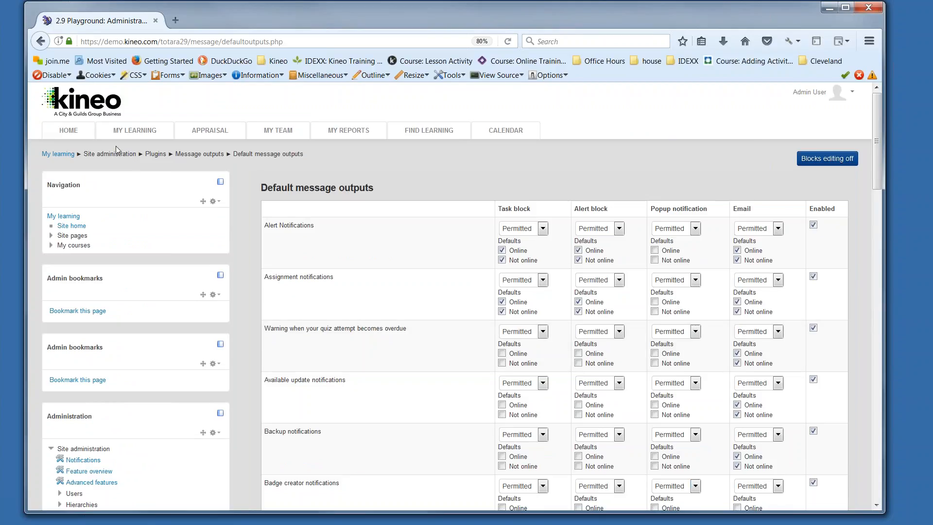
{"action": "left_click", "coordinate": [71, 132]}
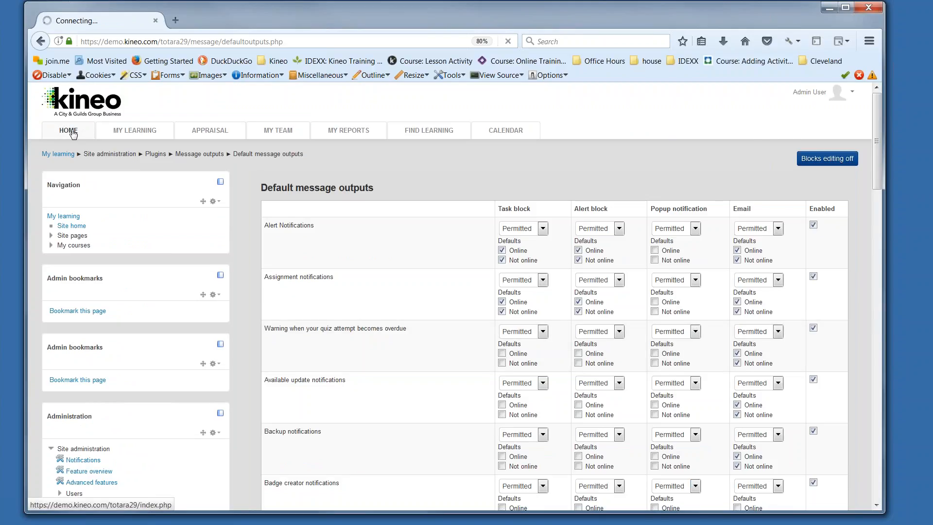